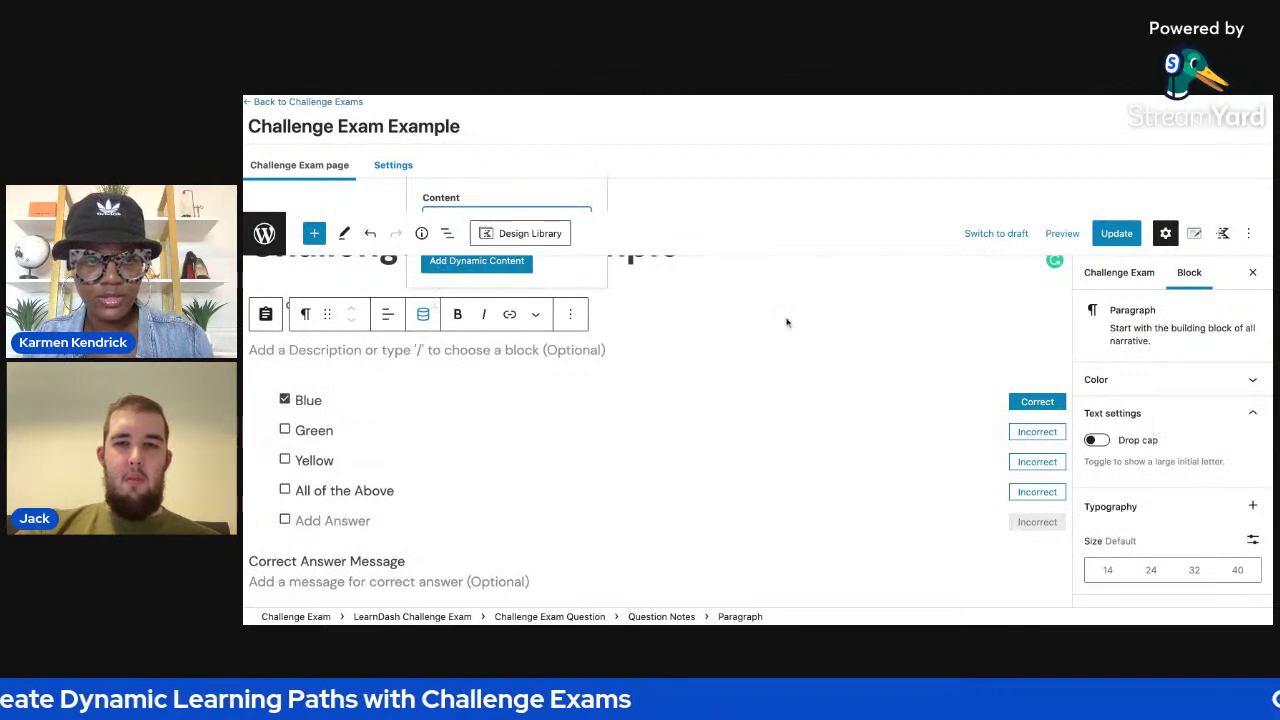
Step: Set the question type of "What color is the sky?" to Single
scroll(669, 437, "down", 1)
scroll(674, 437, "up", 3)
left_click(685, 312)
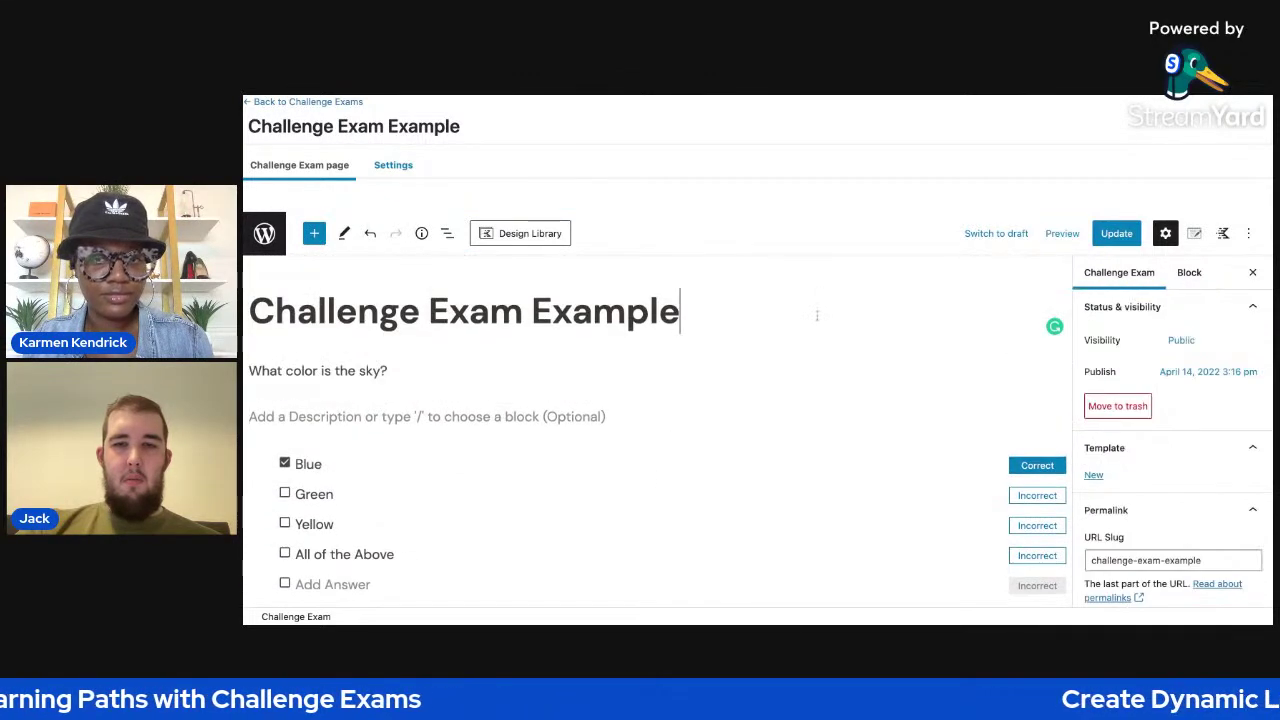
left_click(400, 370)
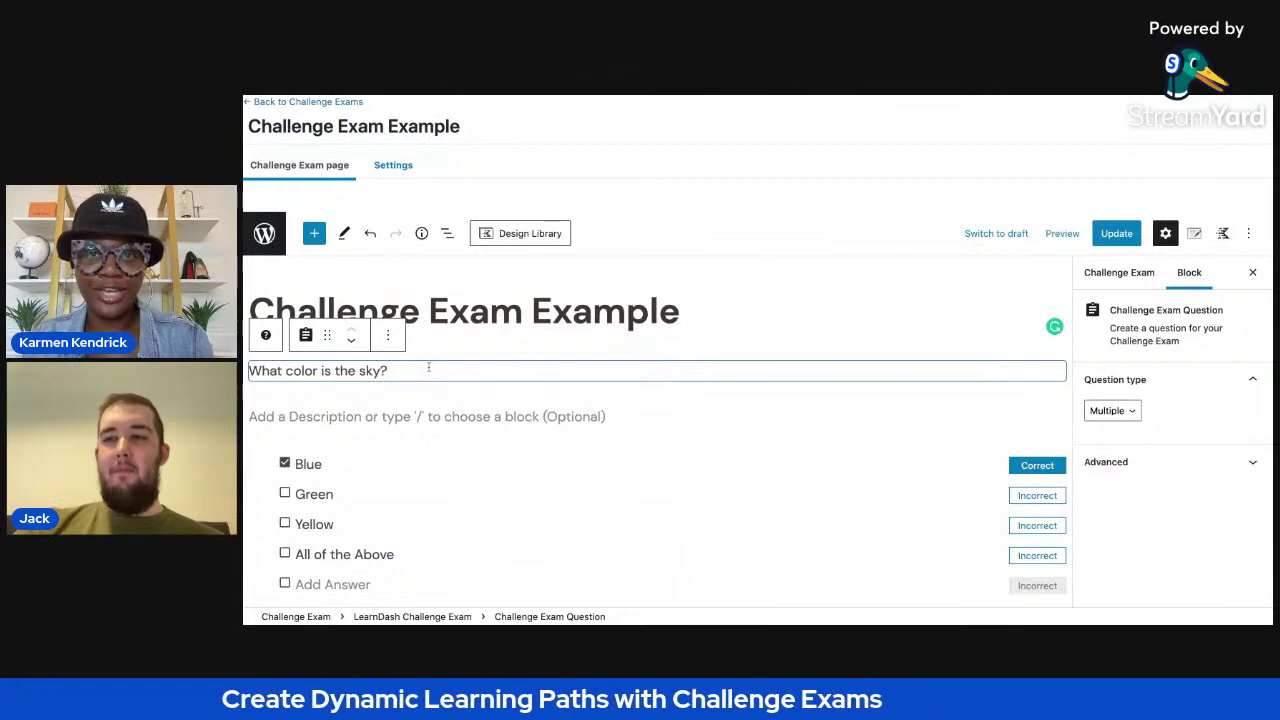
left_click(423, 517)
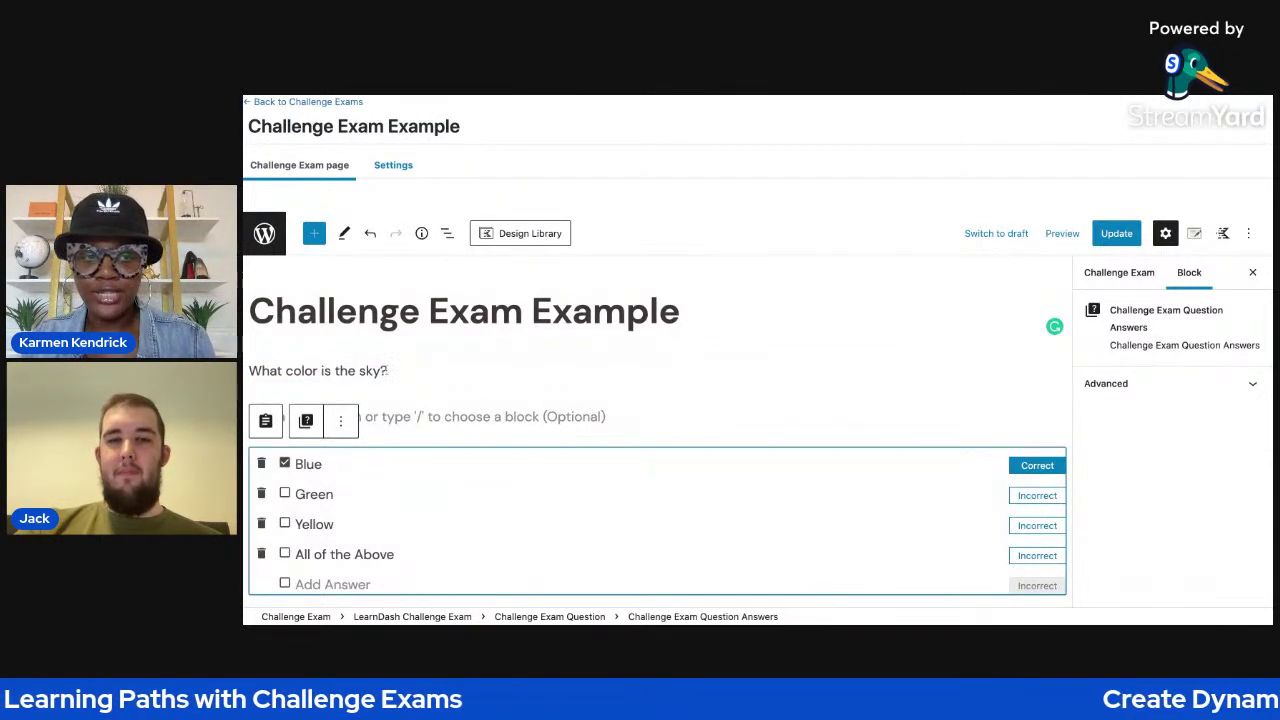
left_click(491, 366)
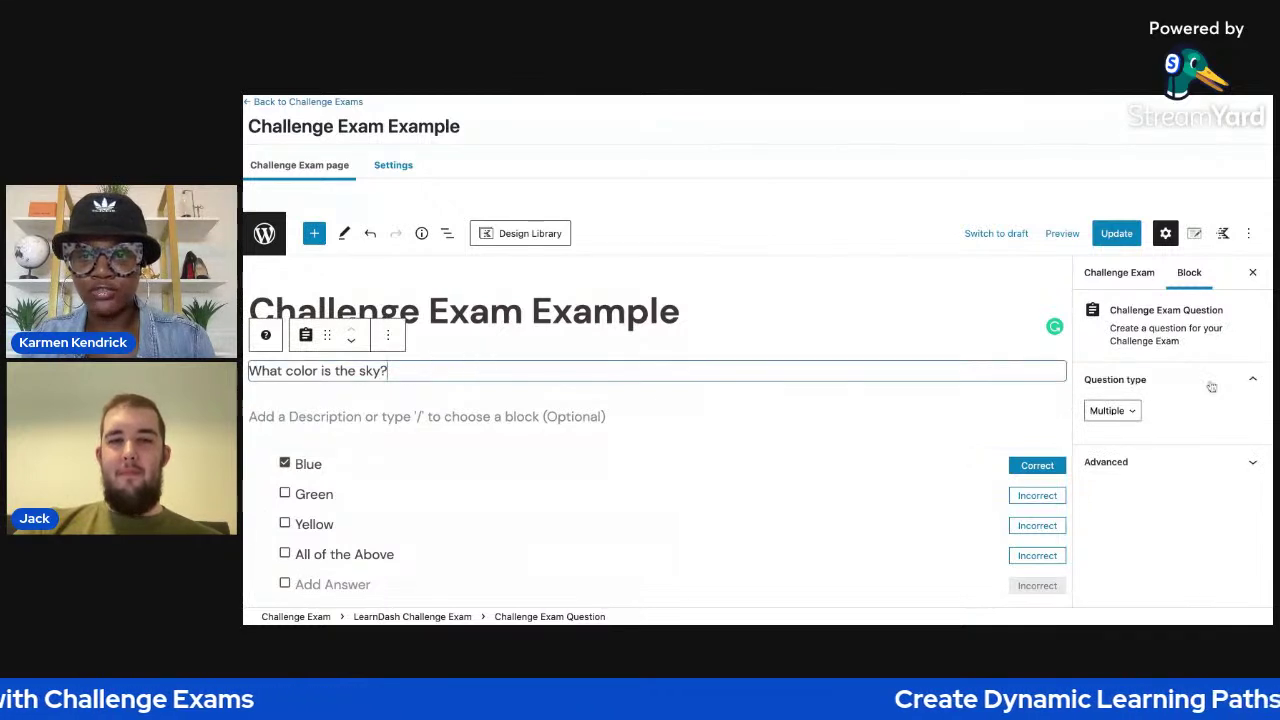
left_click(1120, 413)
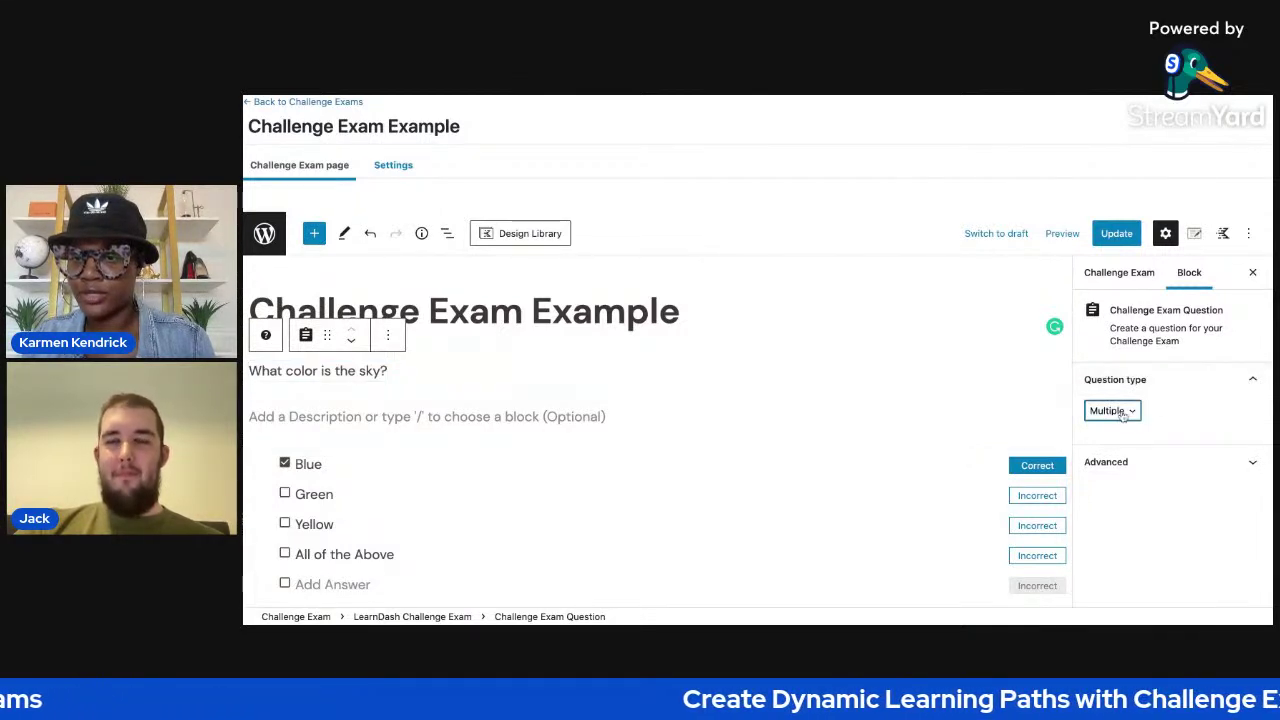
left_click(1176, 454)
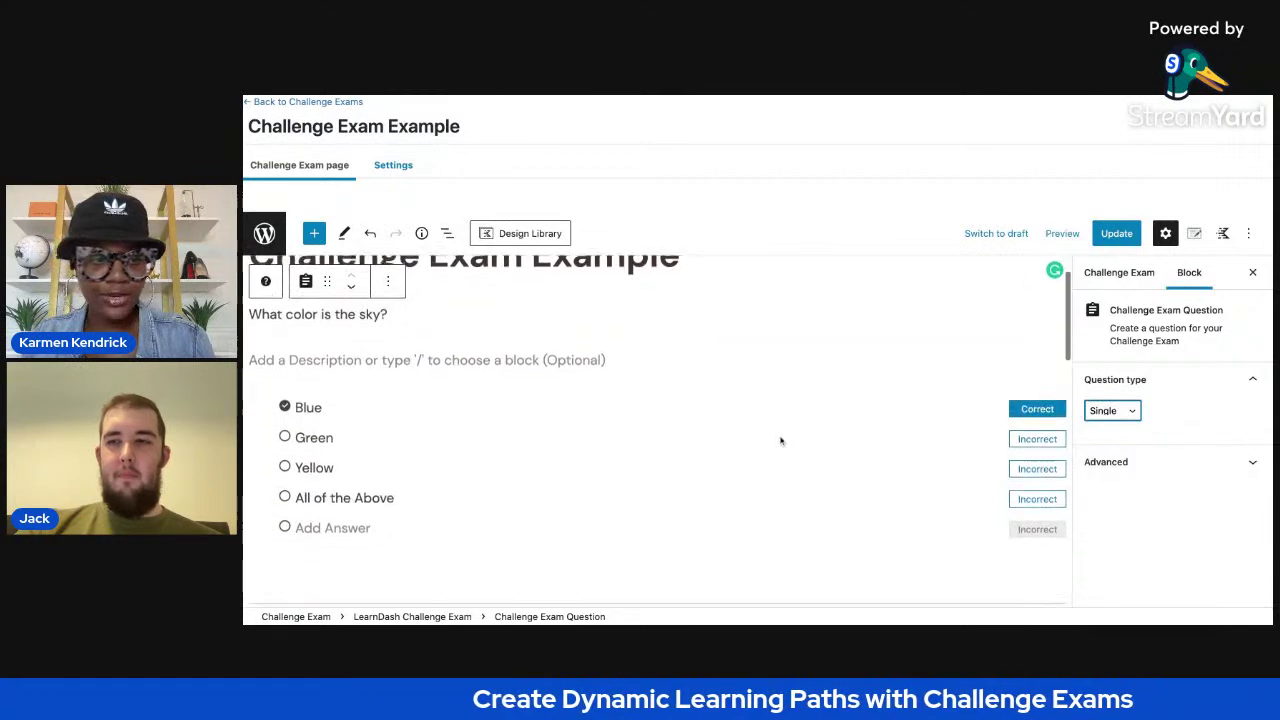
Step: Add a blank question below "What sound does a dog make?" and remove it again
scroll(781, 440, "down", 5)
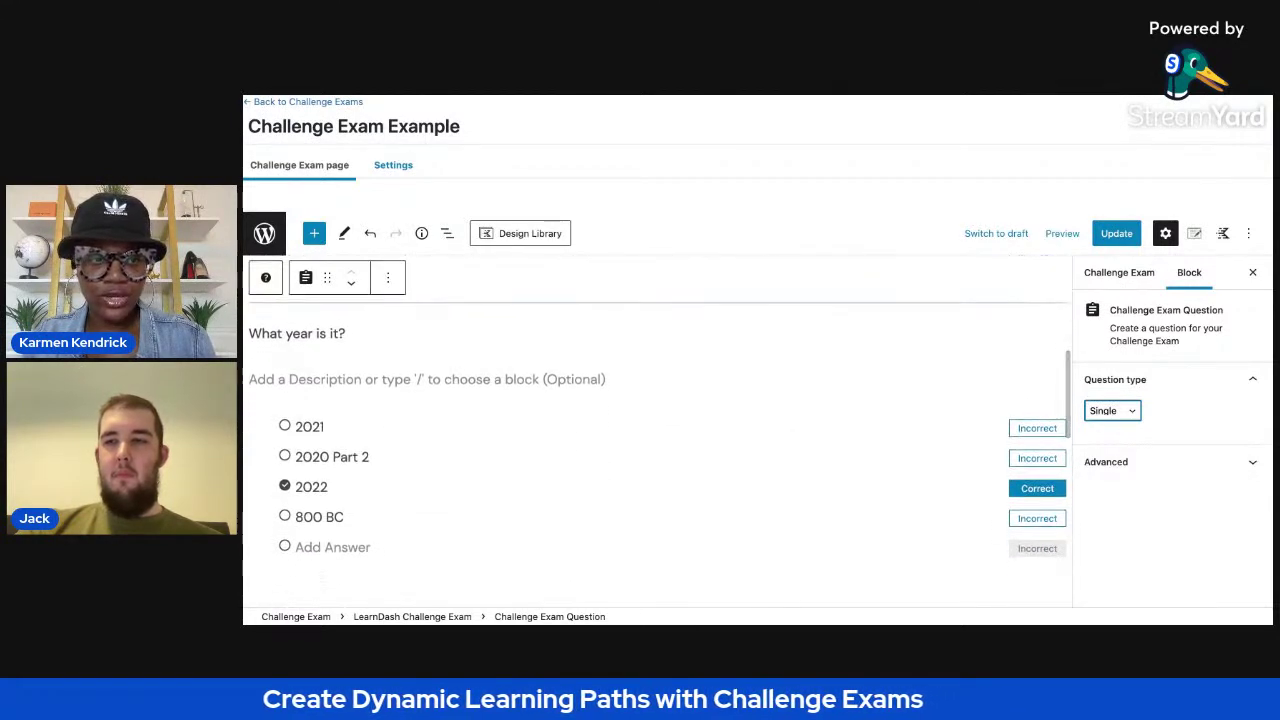
scroll(781, 440, "down", 1)
scroll(781, 440, "down", 3)
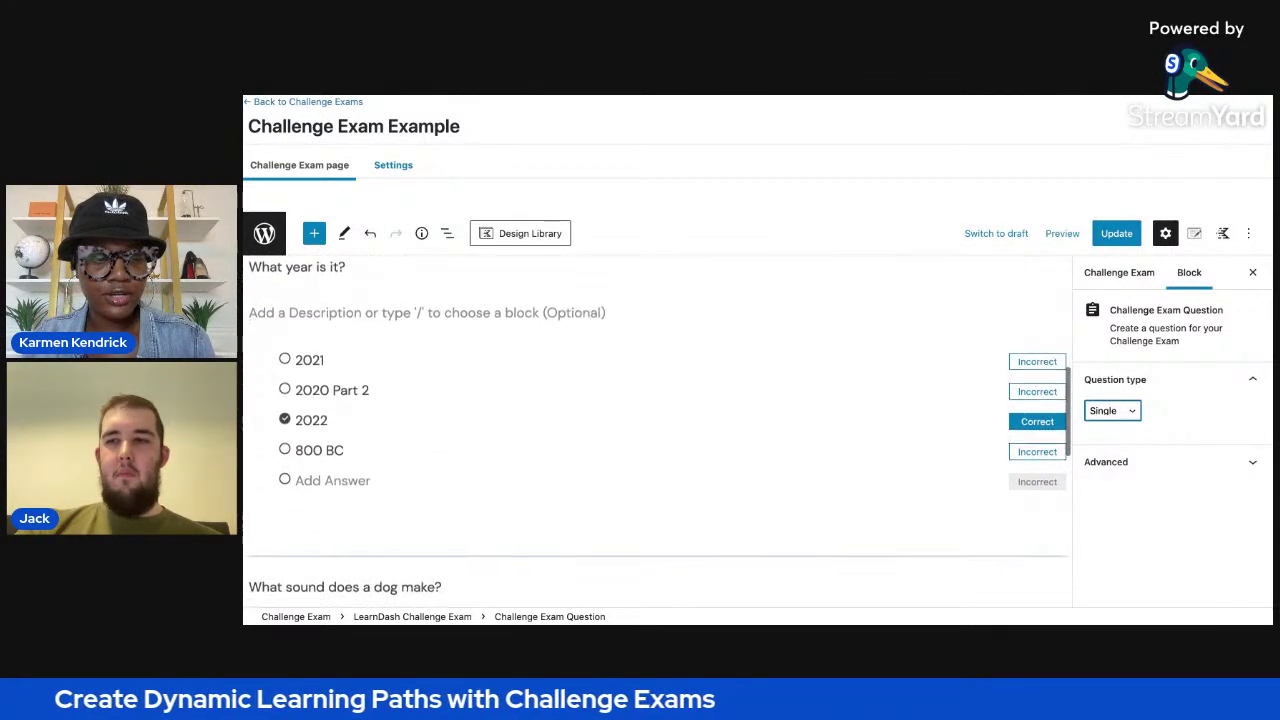
scroll(660, 478, "down", 1)
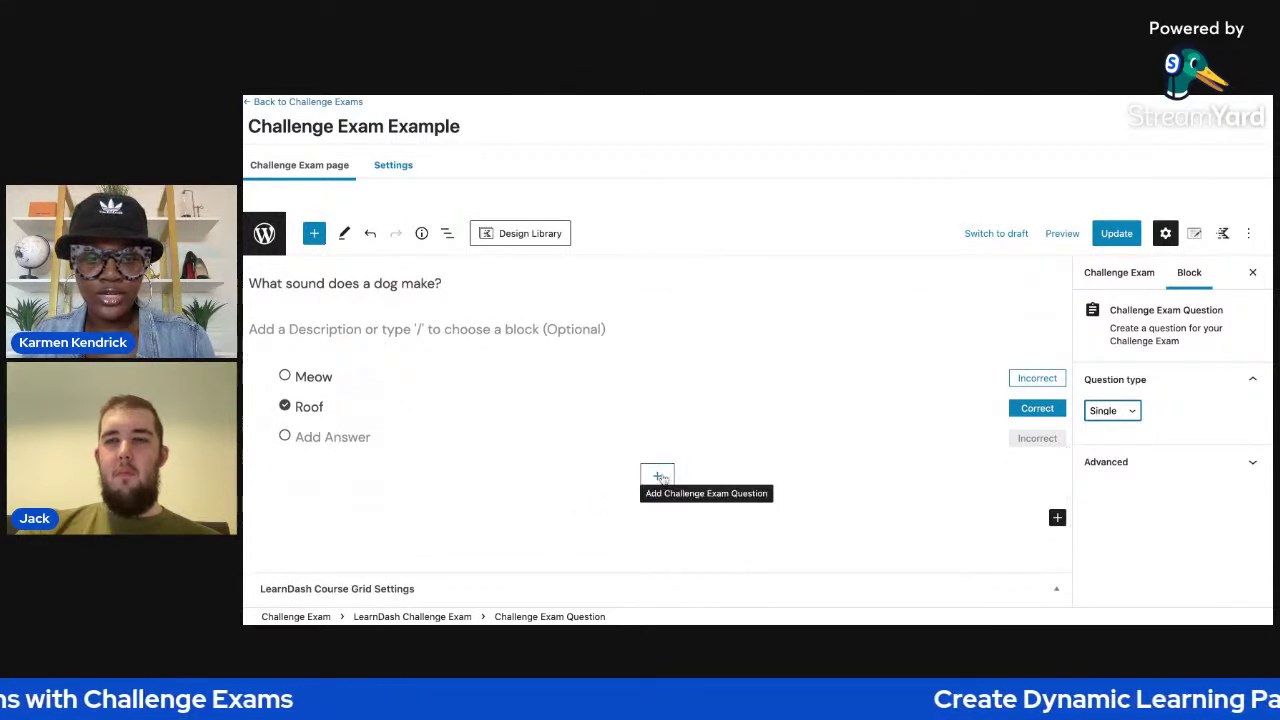
left_click(660, 478)
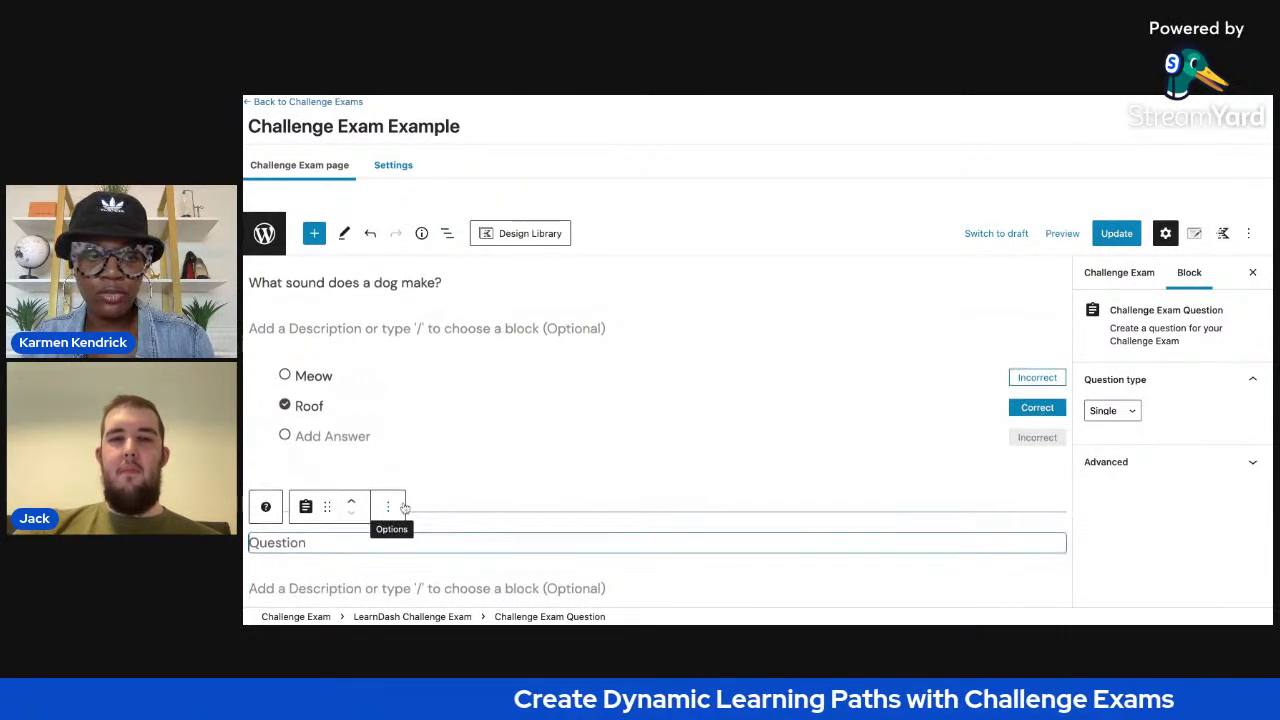
left_click(389, 477)
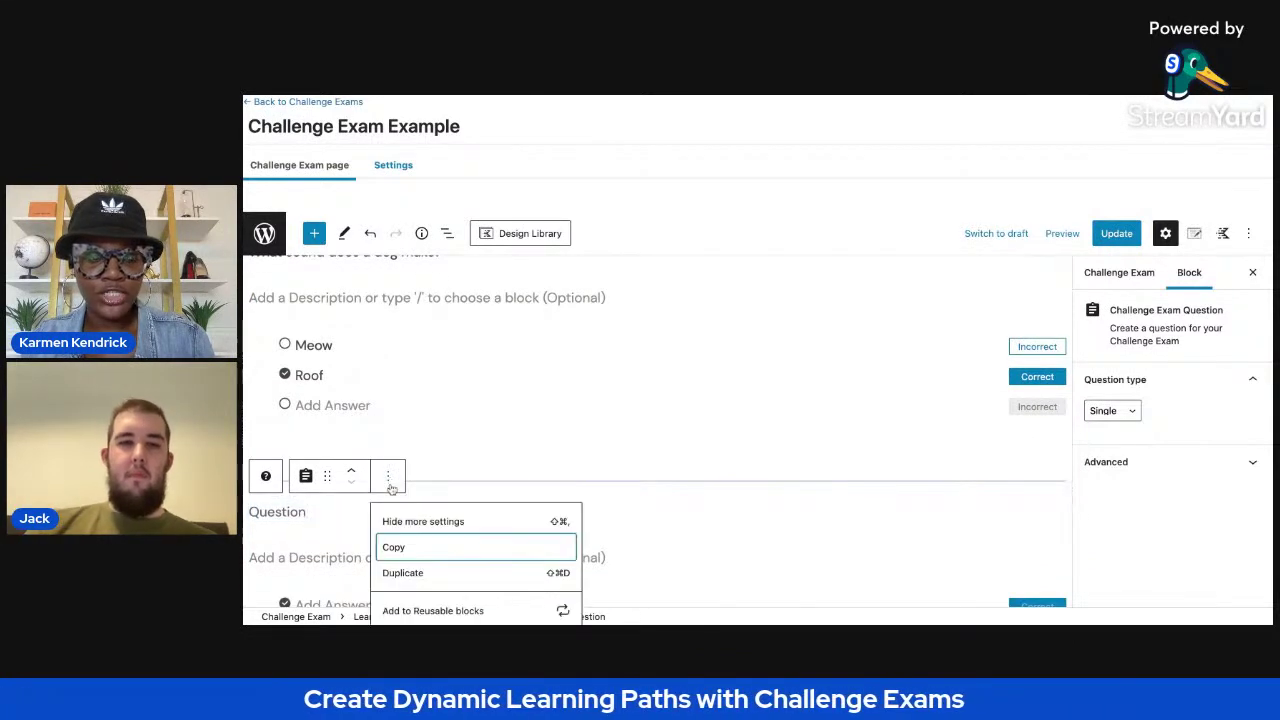
scroll(405, 505, "down", 2)
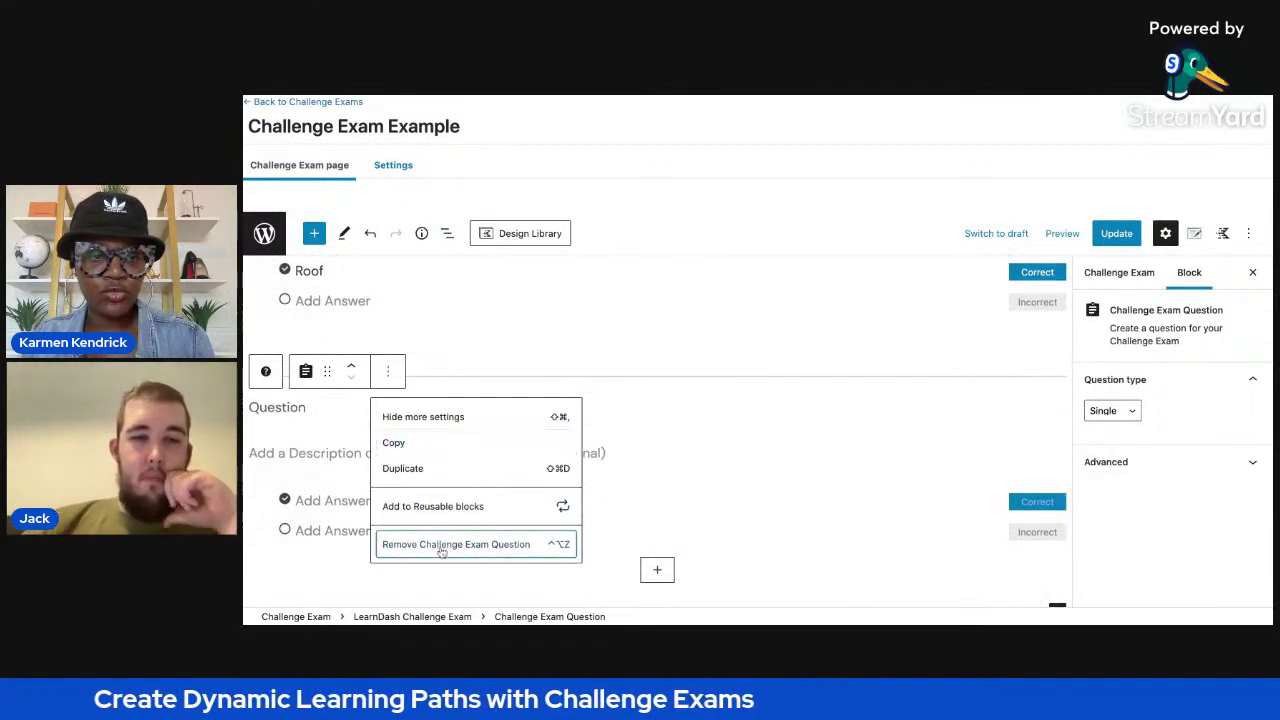
left_click(441, 549)
scroll(508, 500, "up", 5)
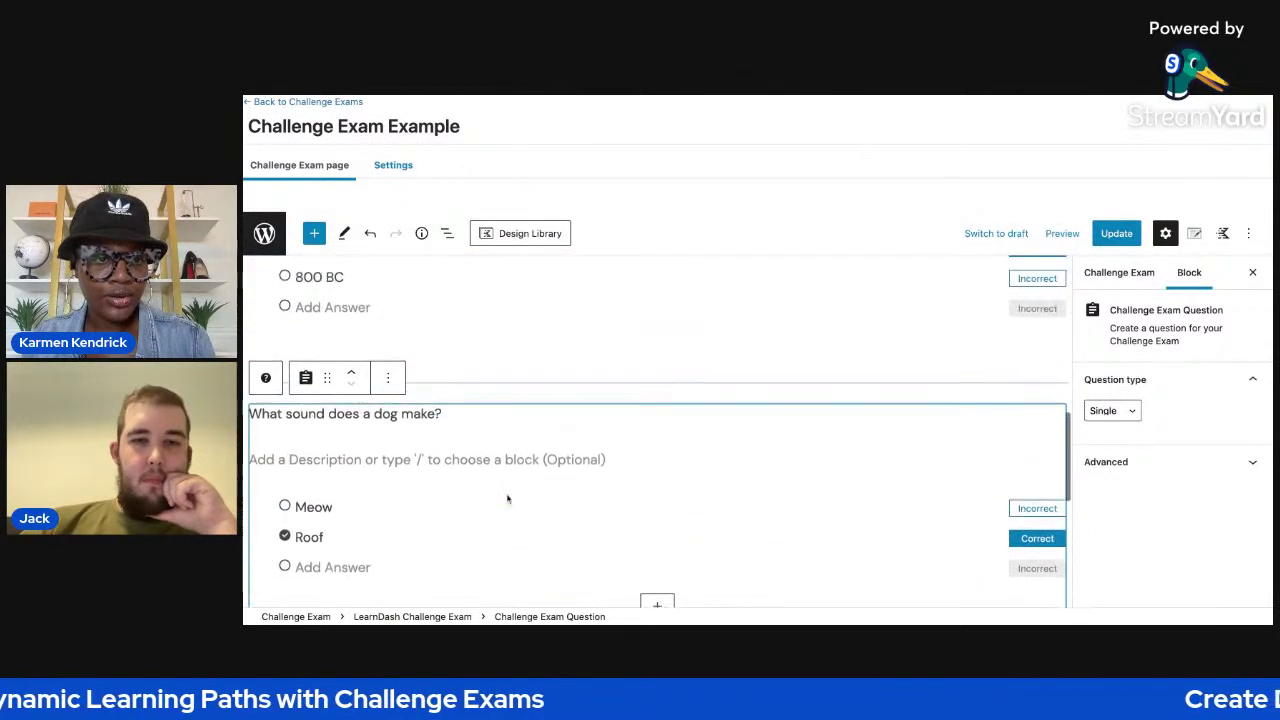
scroll(508, 500, "down", 1)
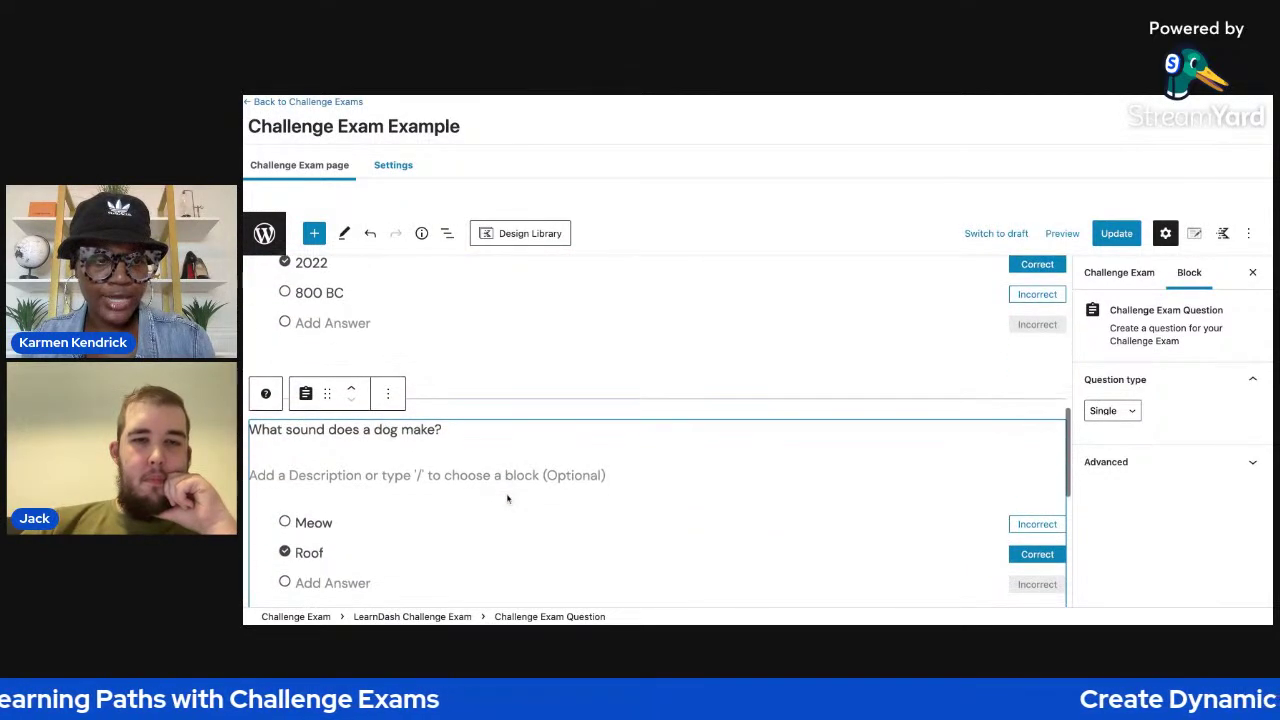
Step: Add another empty question at the end of the exam and delete that question
left_click(368, 476)
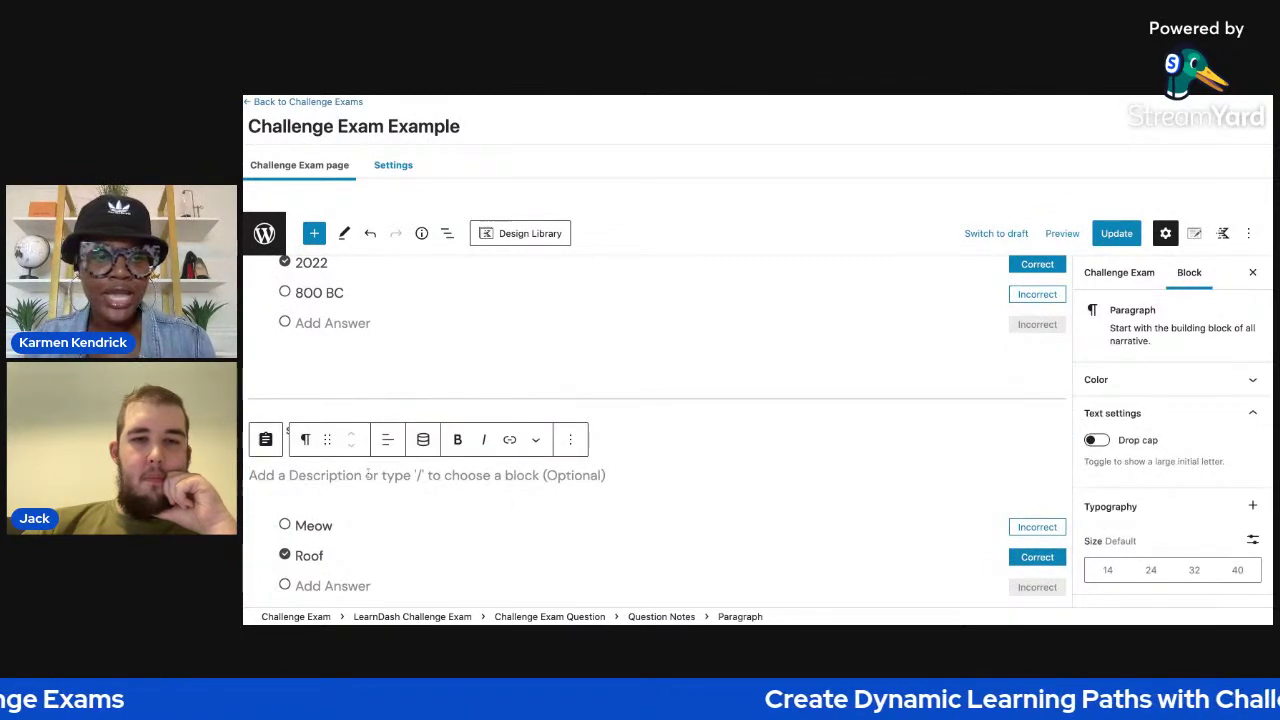
scroll(657, 428, "down", 5)
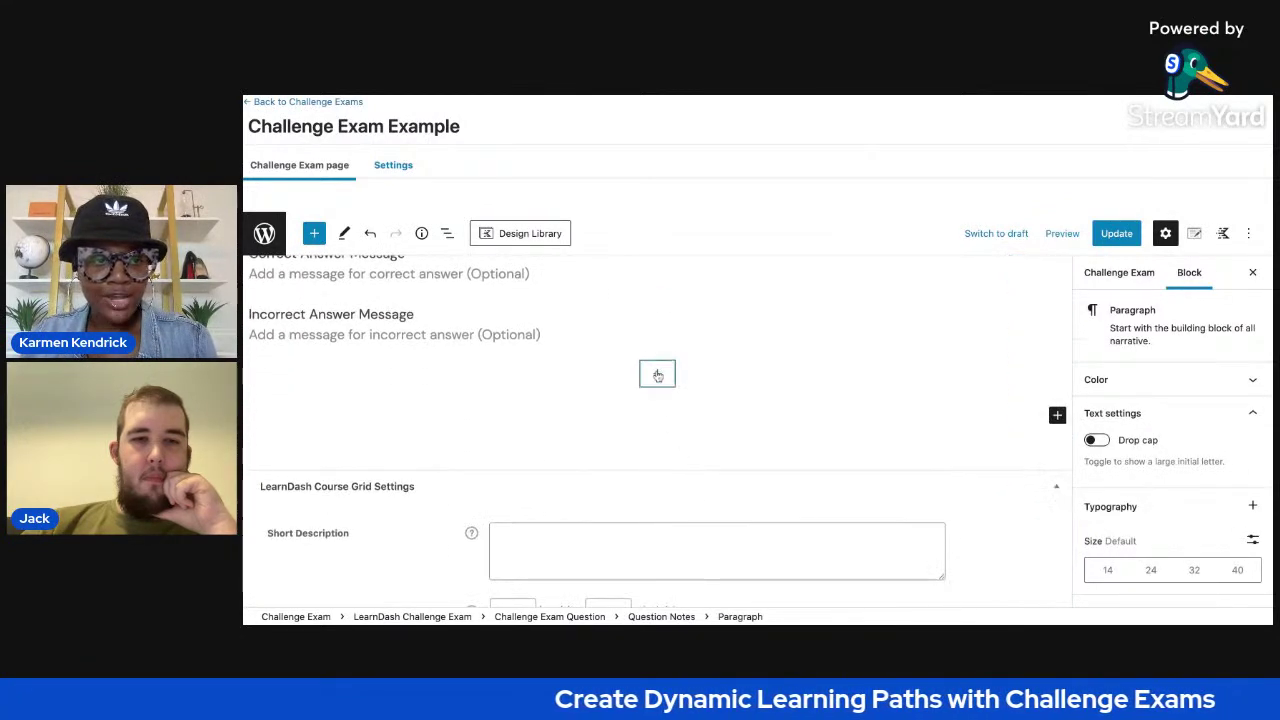
left_click(657, 375)
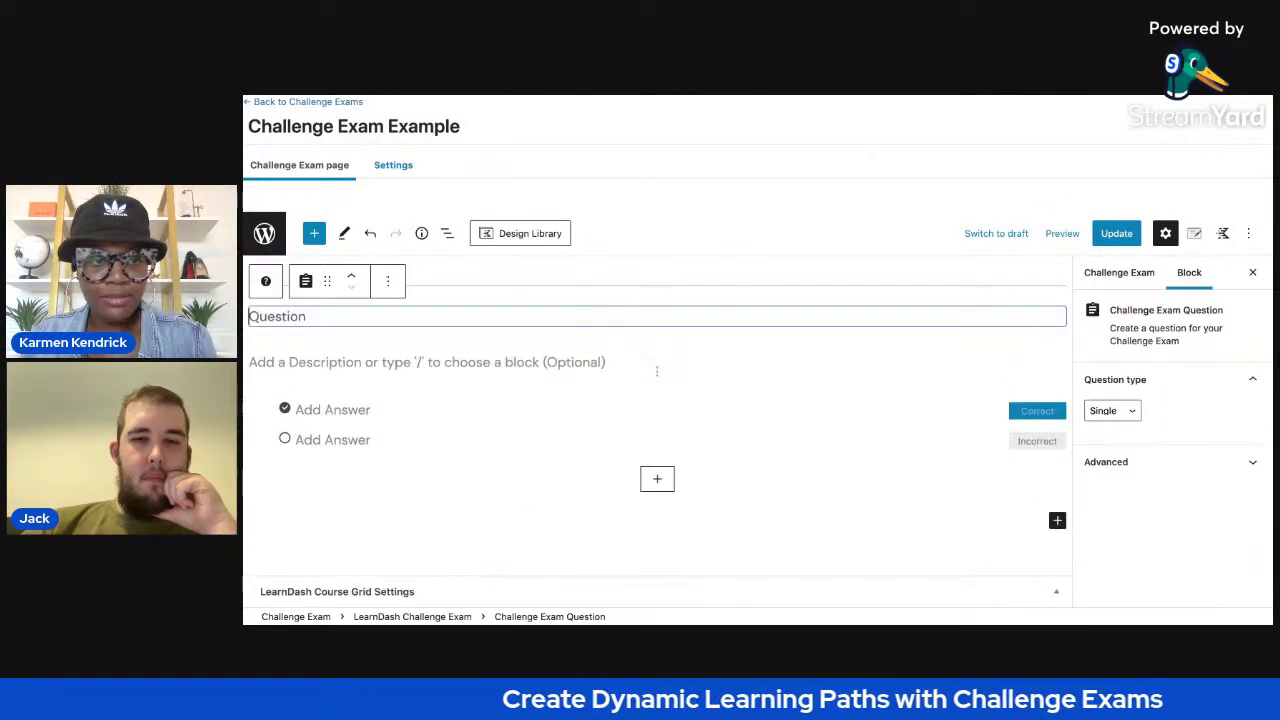
left_click(442, 360)
left_click(696, 332)
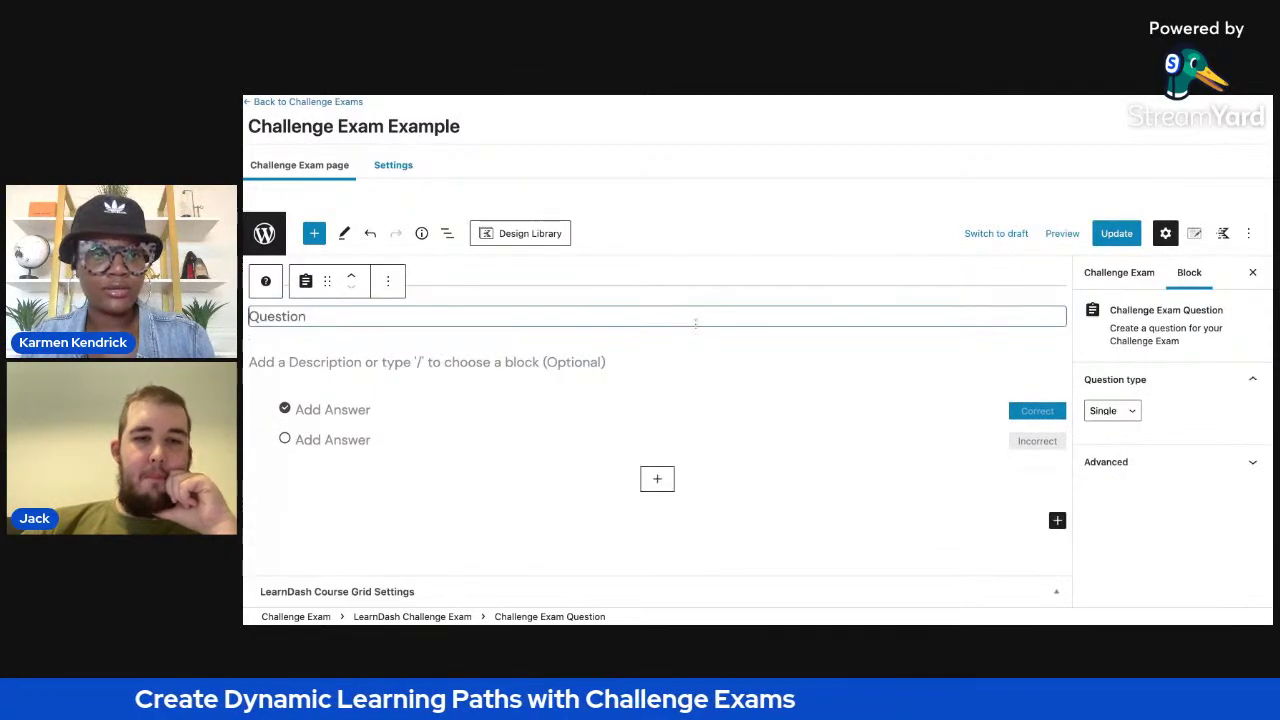
left_click(388, 281)
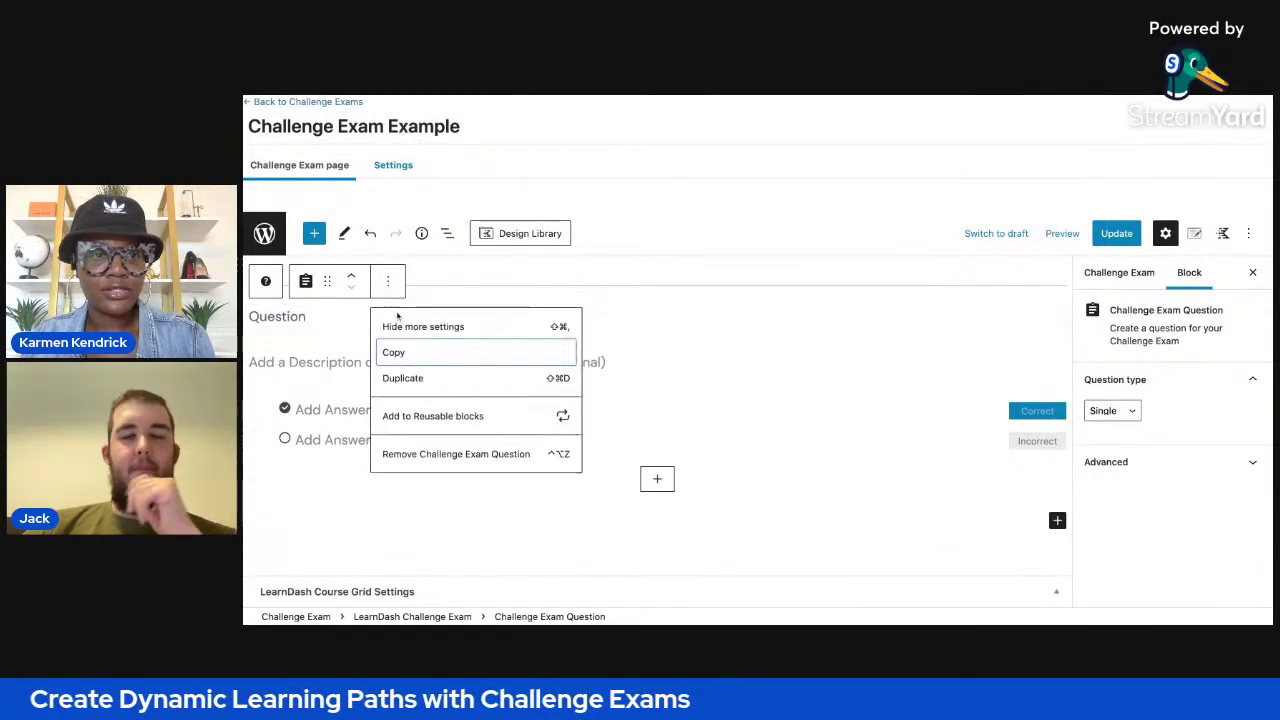
left_click(479, 453)
scroll(660, 462, "up", 5)
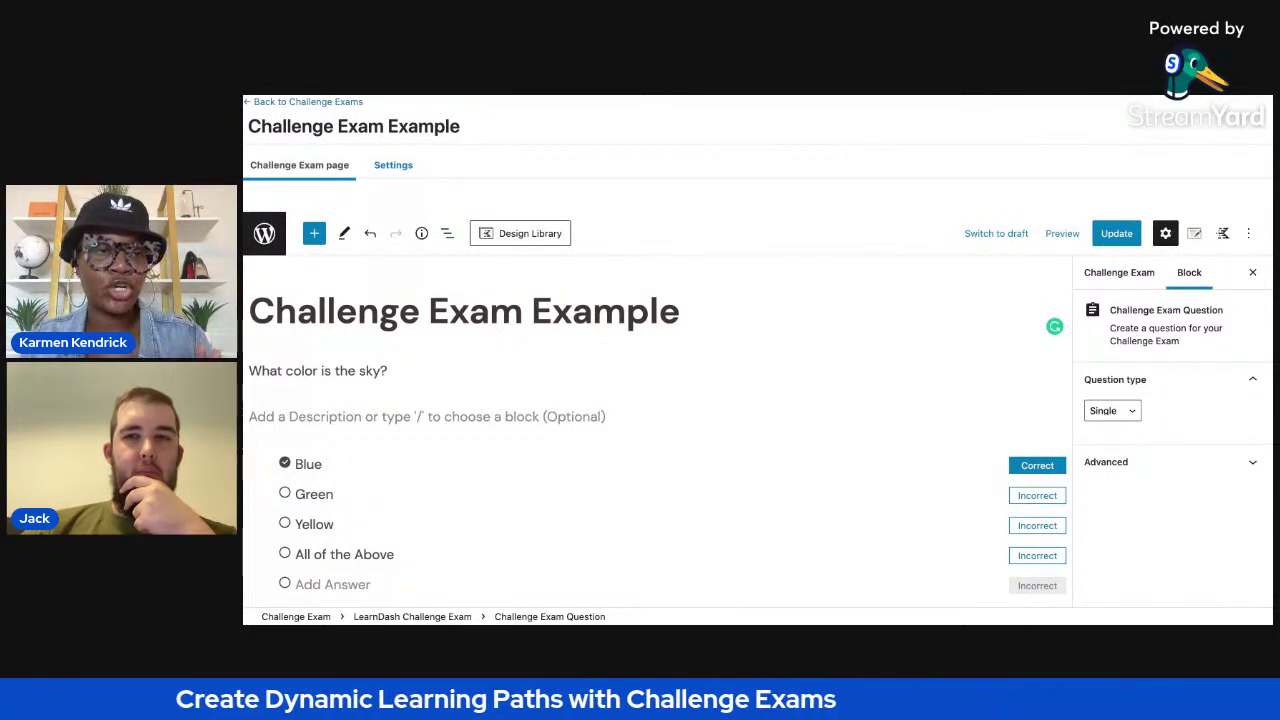
Step: Open the challenge exam's settings and show the explanation of the New enrollees only option
left_click(385, 170)
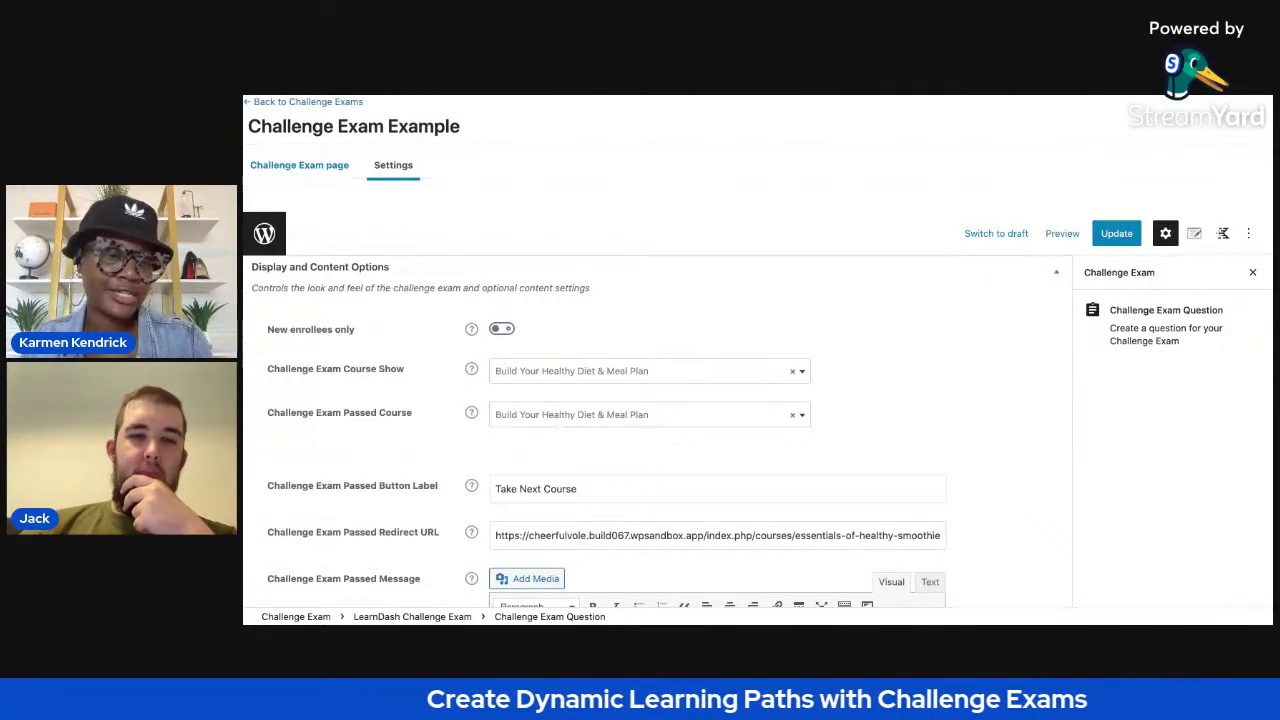
left_click_drag(370, 334, 268, 334)
left_click(373, 342)
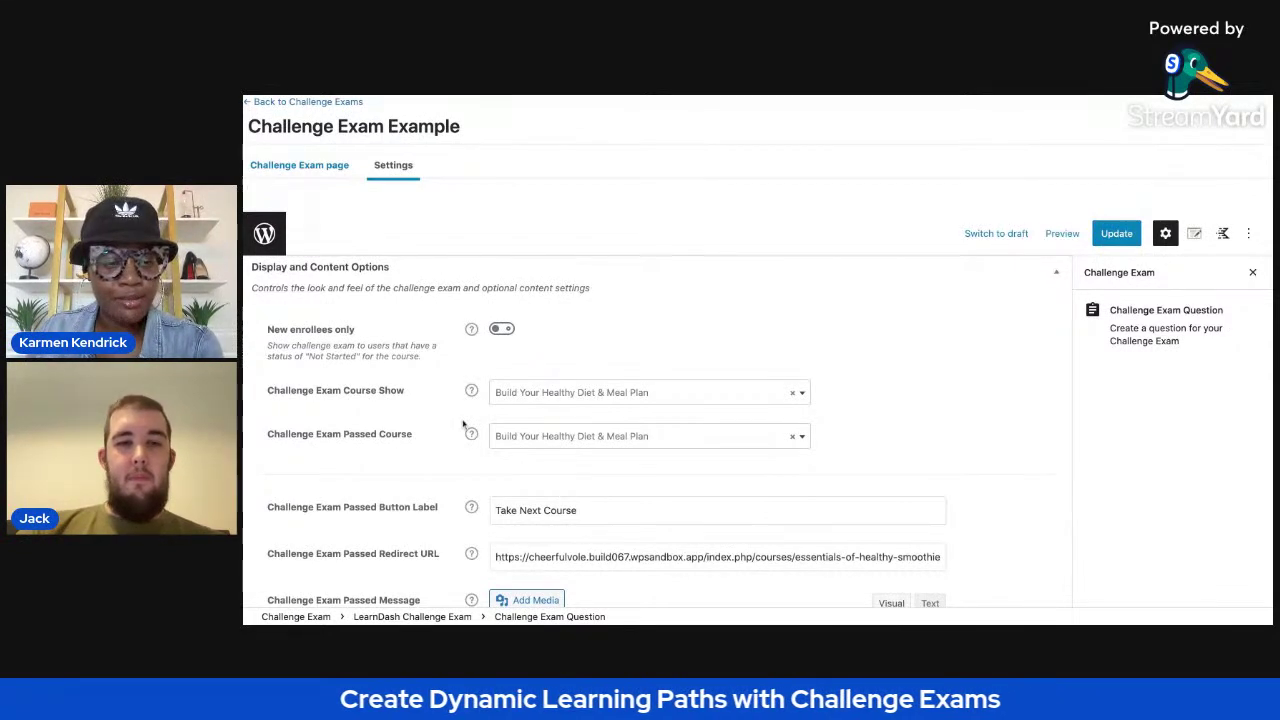
Step: Examine the courses offered for Challenge Exam Course Show, keeping Build Your Healthy Diet & Meal Plan
left_click(673, 397)
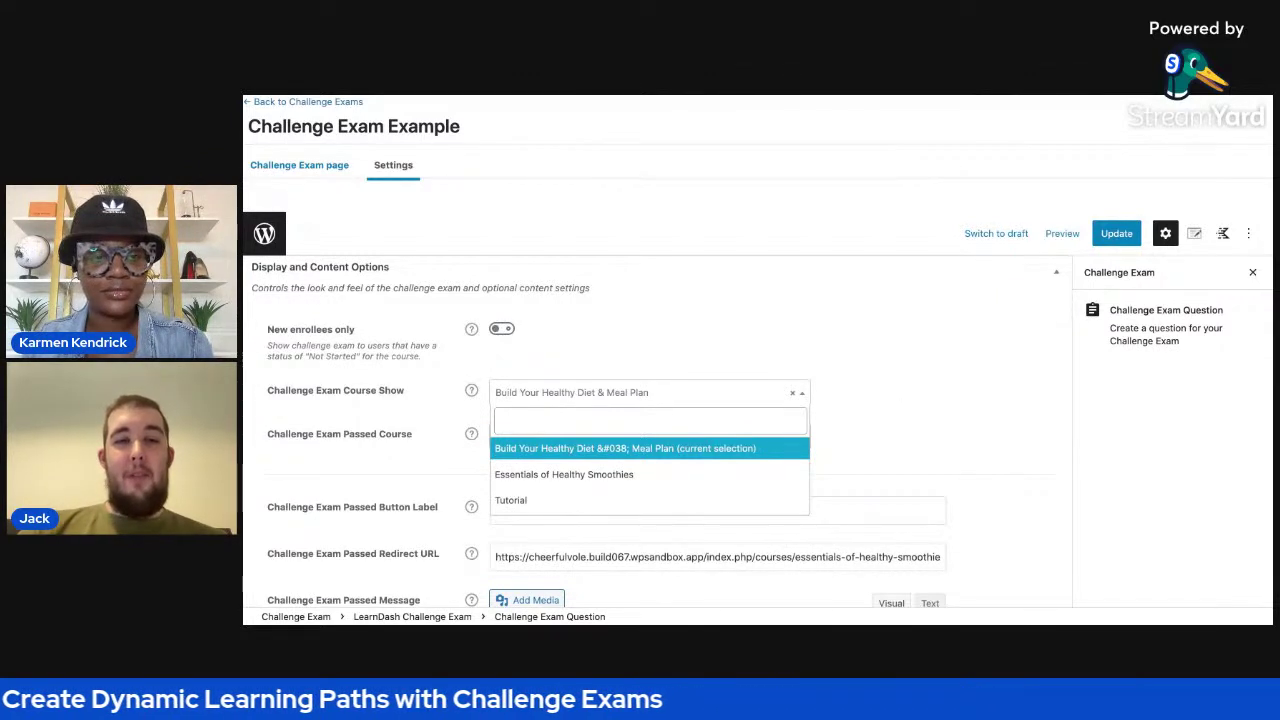
left_click(928, 408)
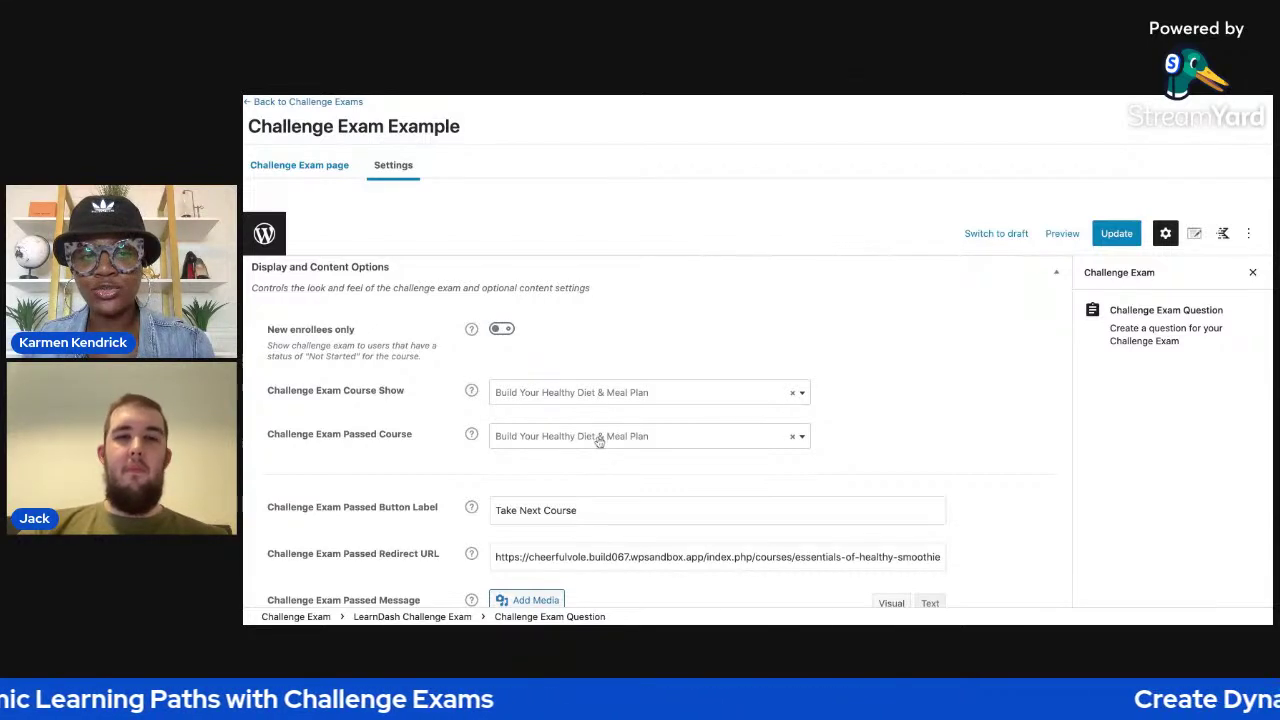
left_click(670, 395)
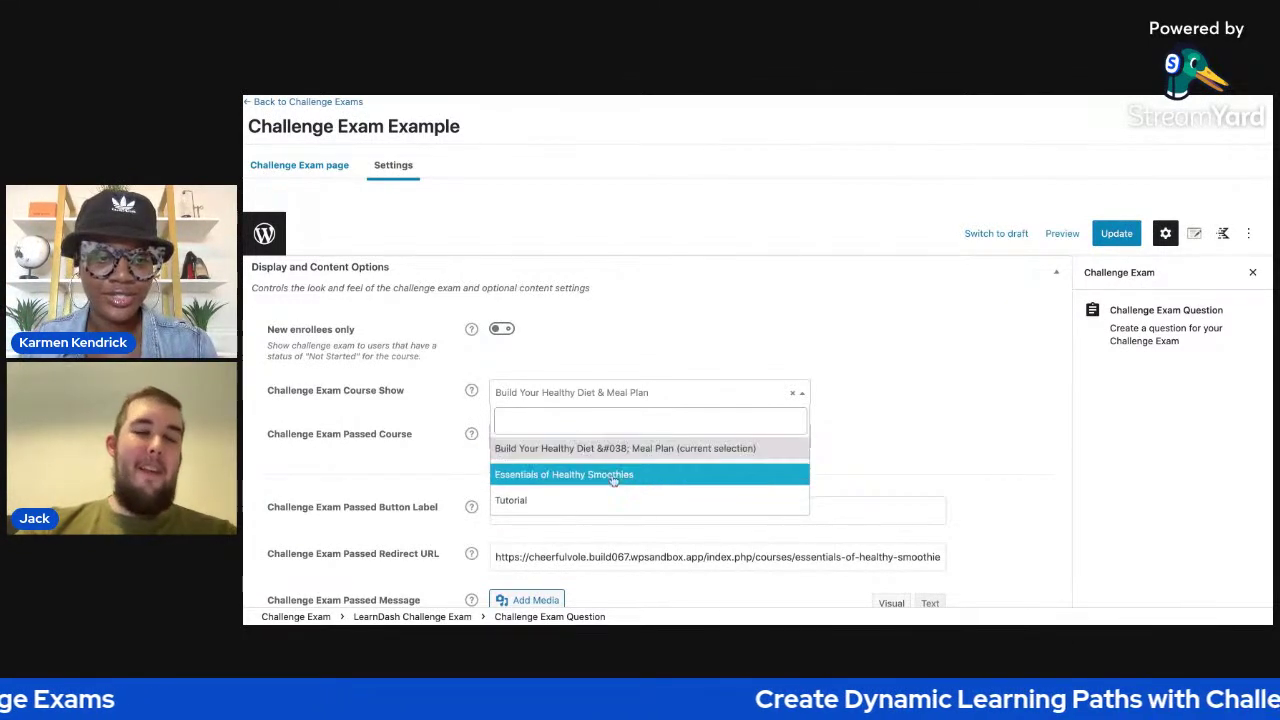
left_click(760, 448)
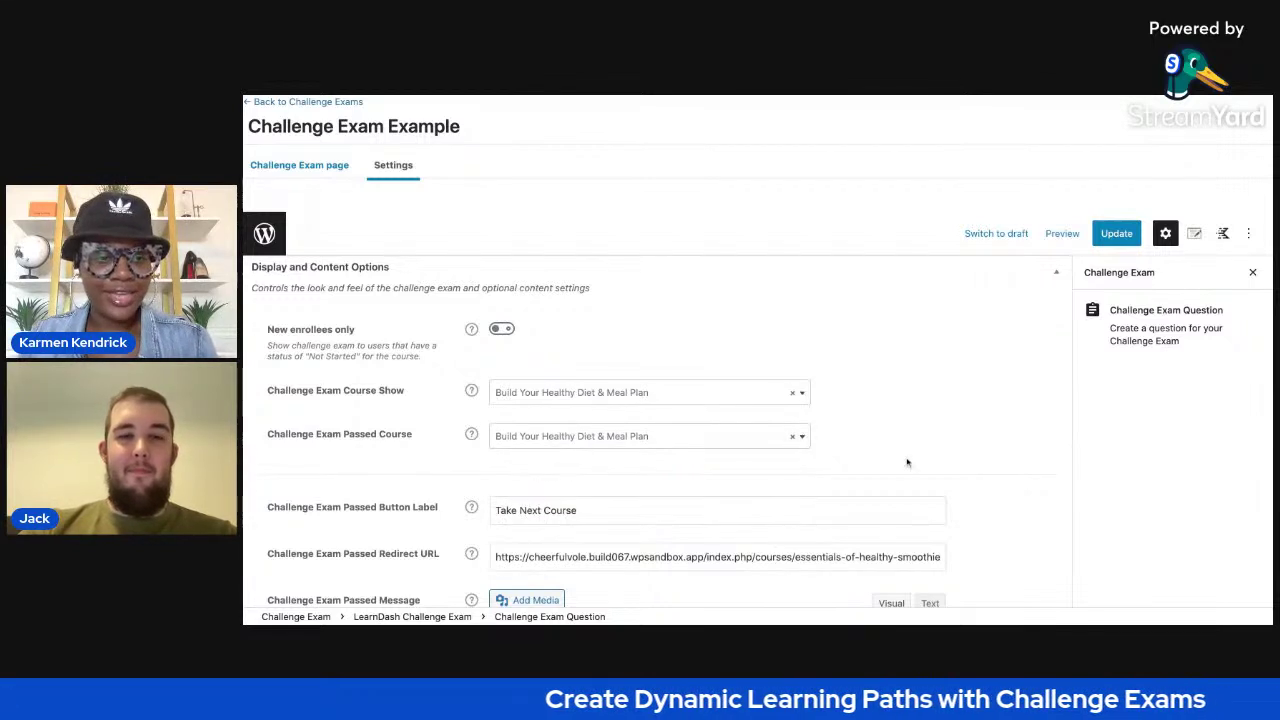
Step: Examine the button labels, redirect URLs and messages configured for passing and failing the challenge exam
scroll(907, 462, "down", 1)
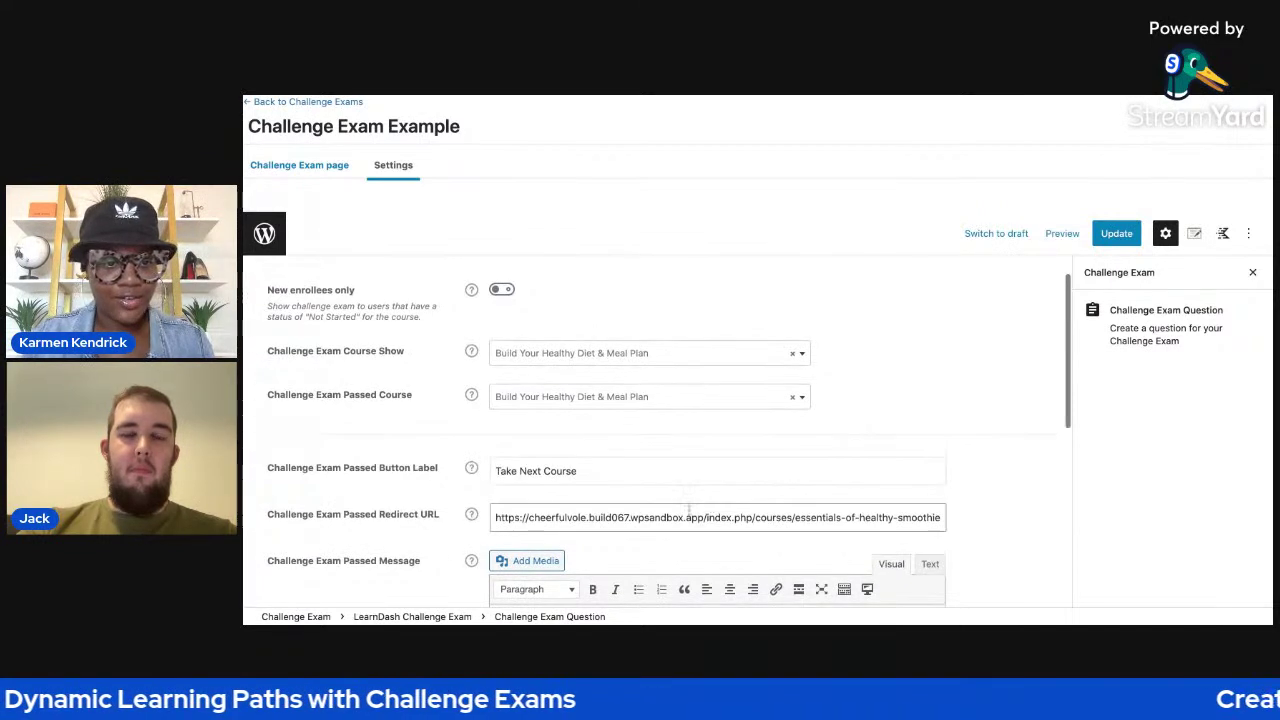
scroll(689, 510, "down", 2)
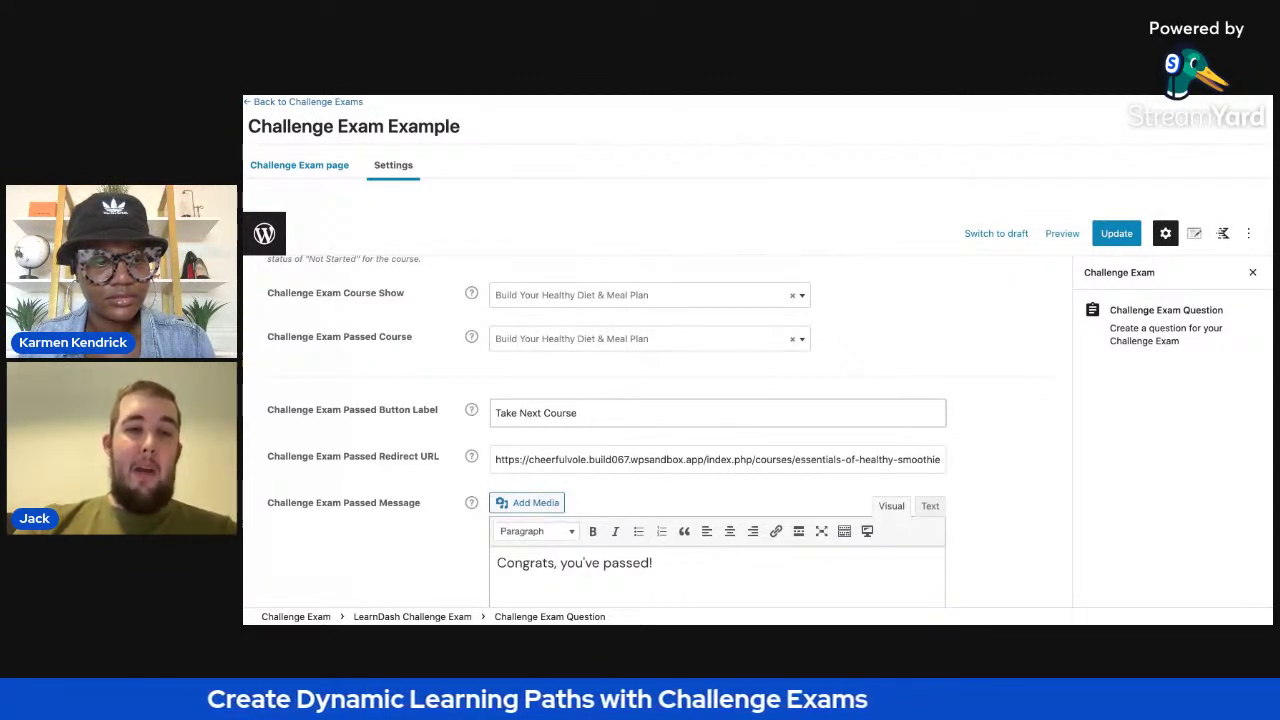
scroll(508, 430, "down", 1)
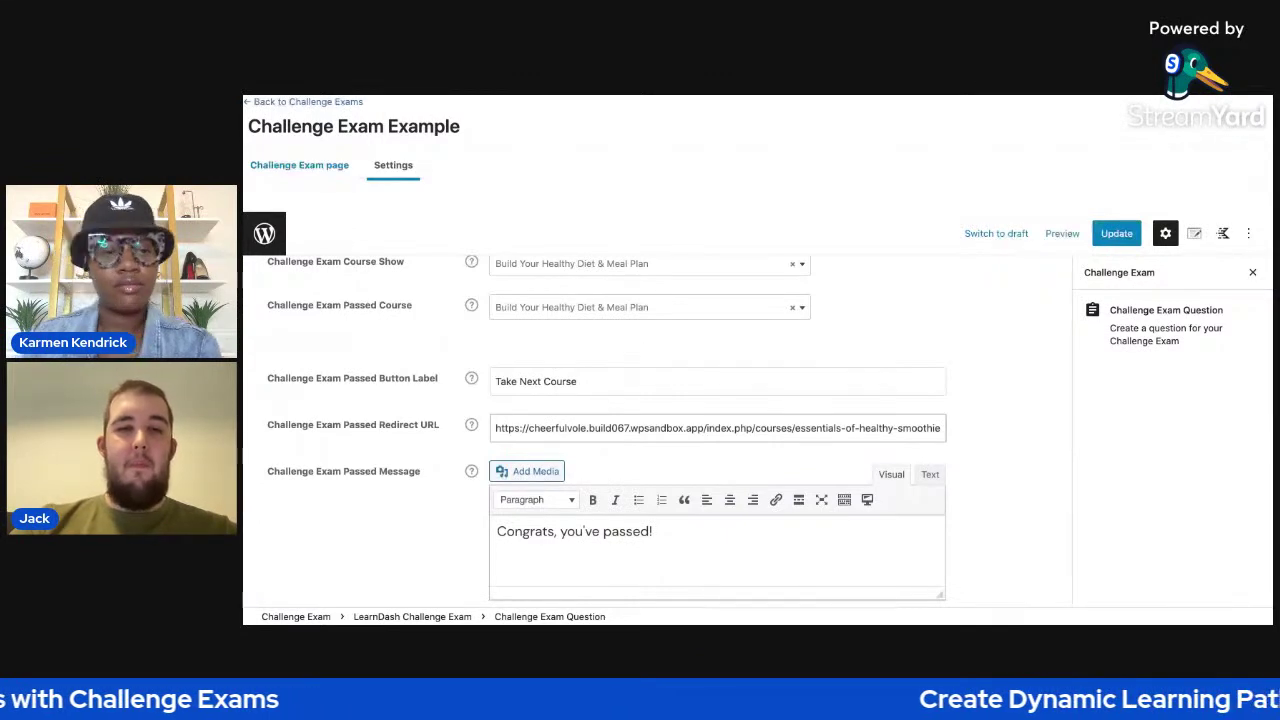
scroll(630, 510, "down", 1)
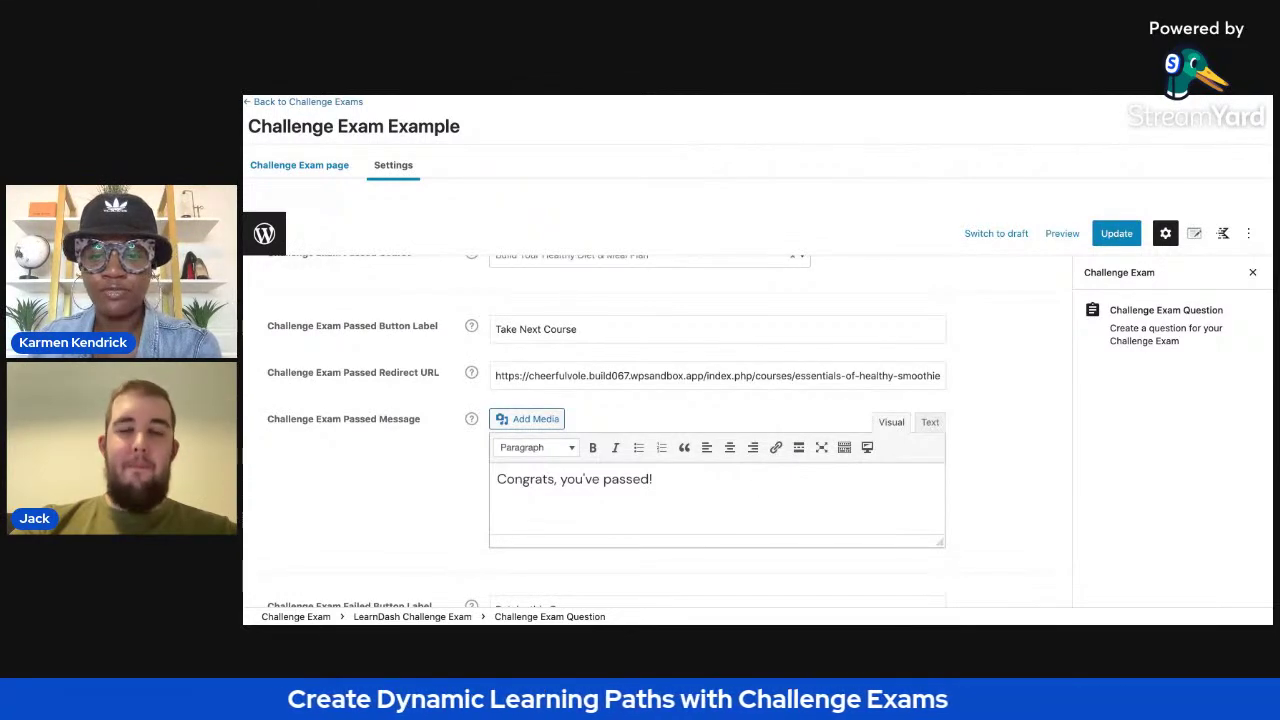
scroll(668, 430, "down", 4)
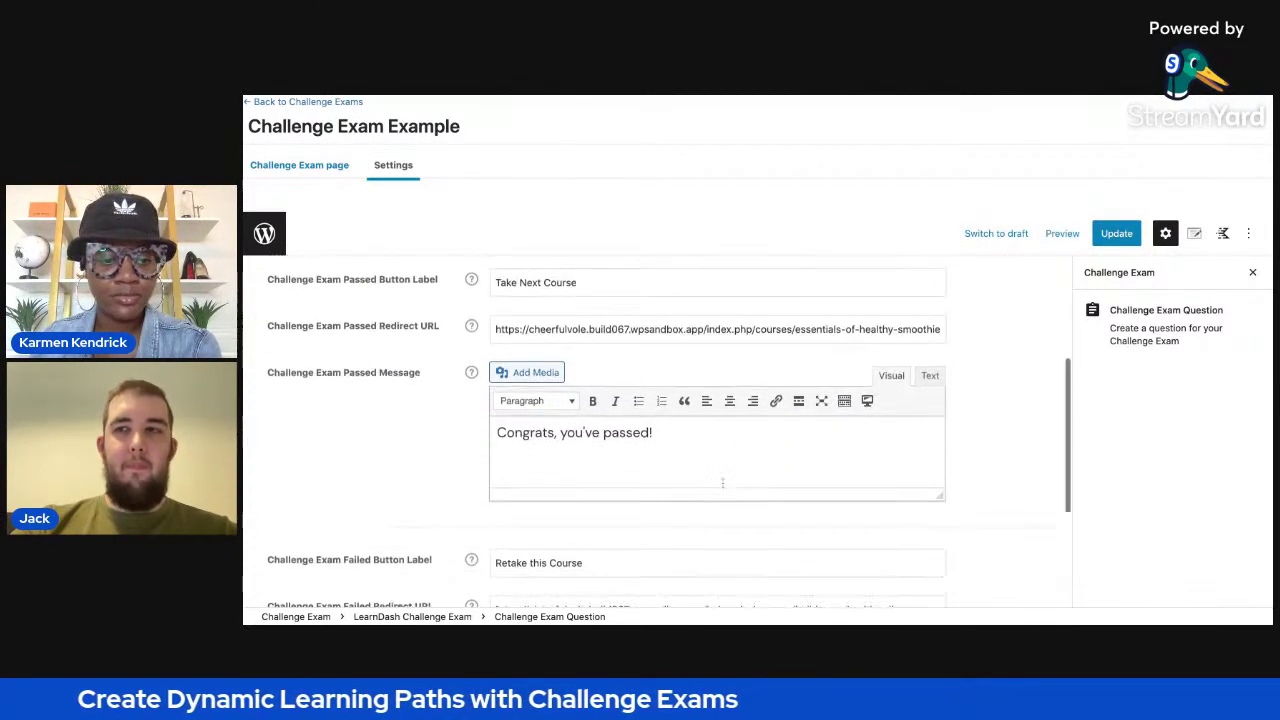
scroll(668, 430, "down", 1)
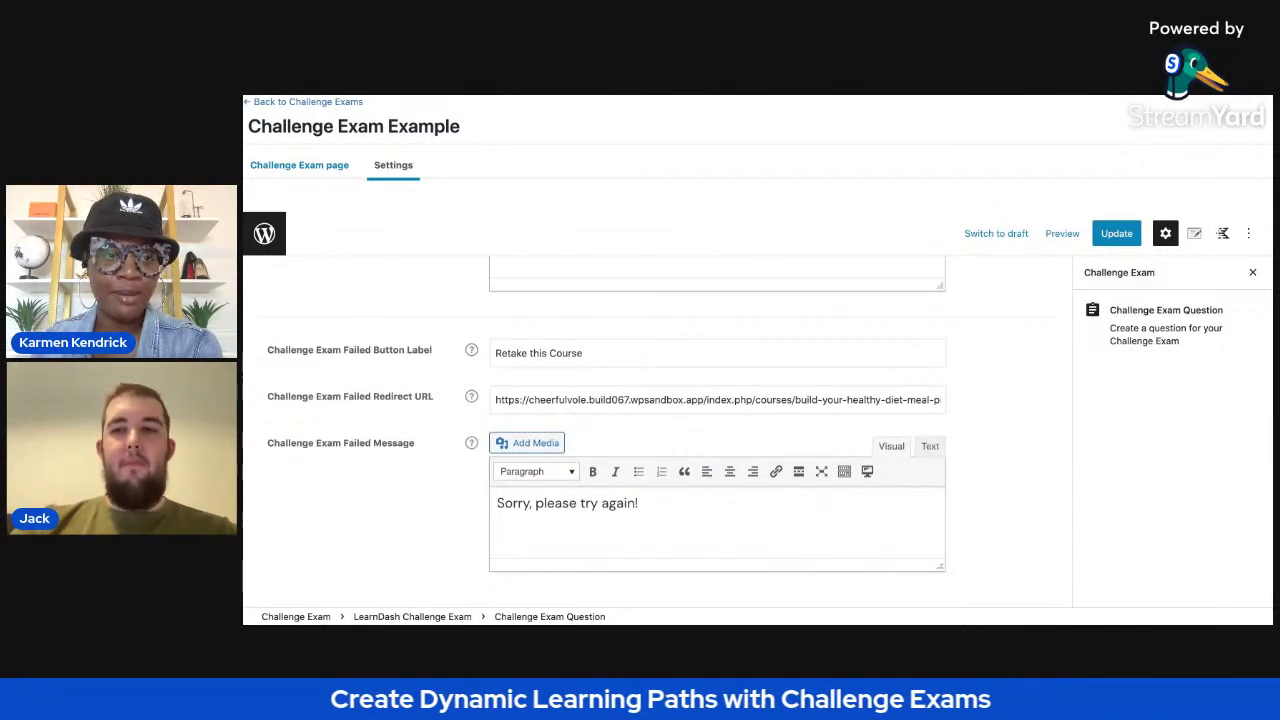
left_click(626, 352)
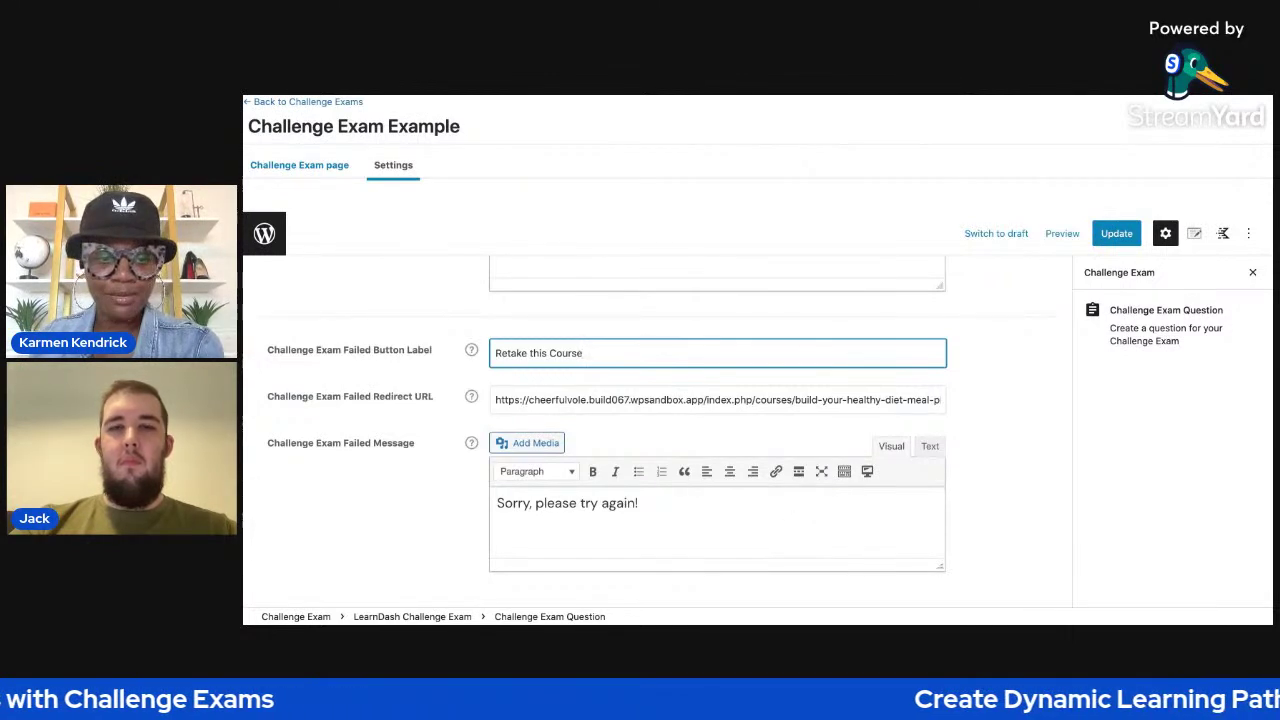
left_click(755, 518)
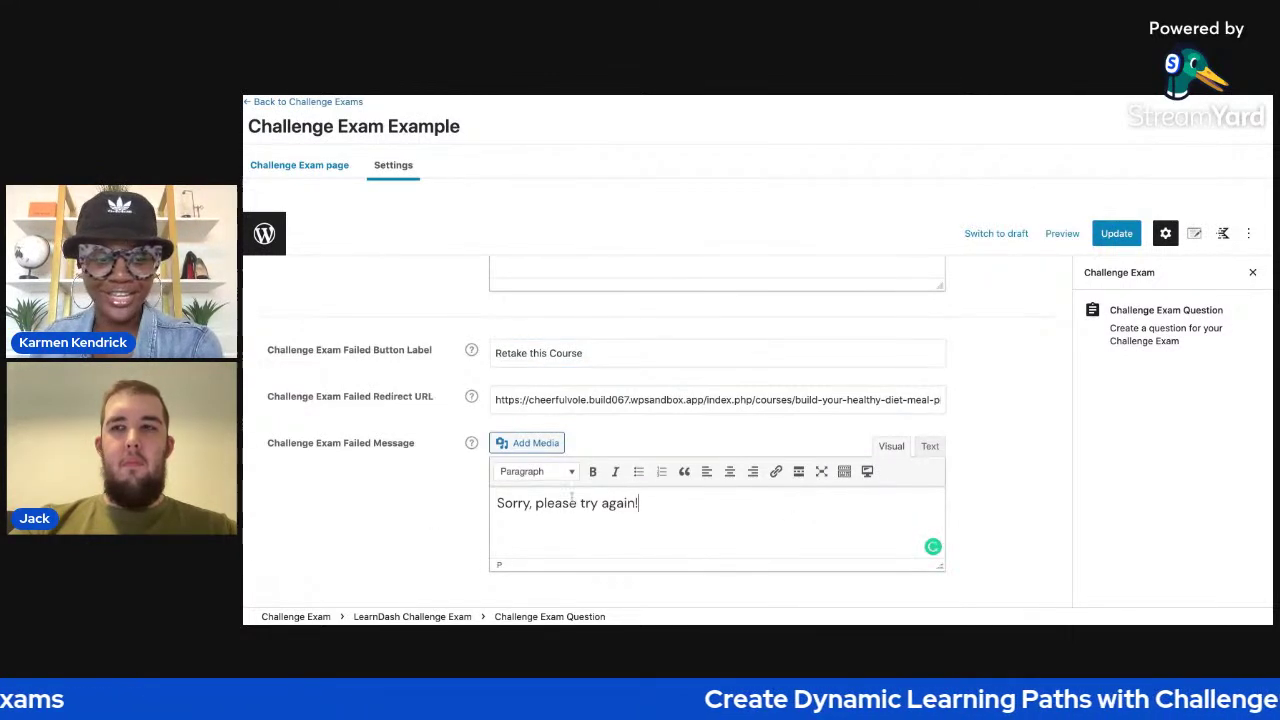
scroll(669, 485, "up", 5)
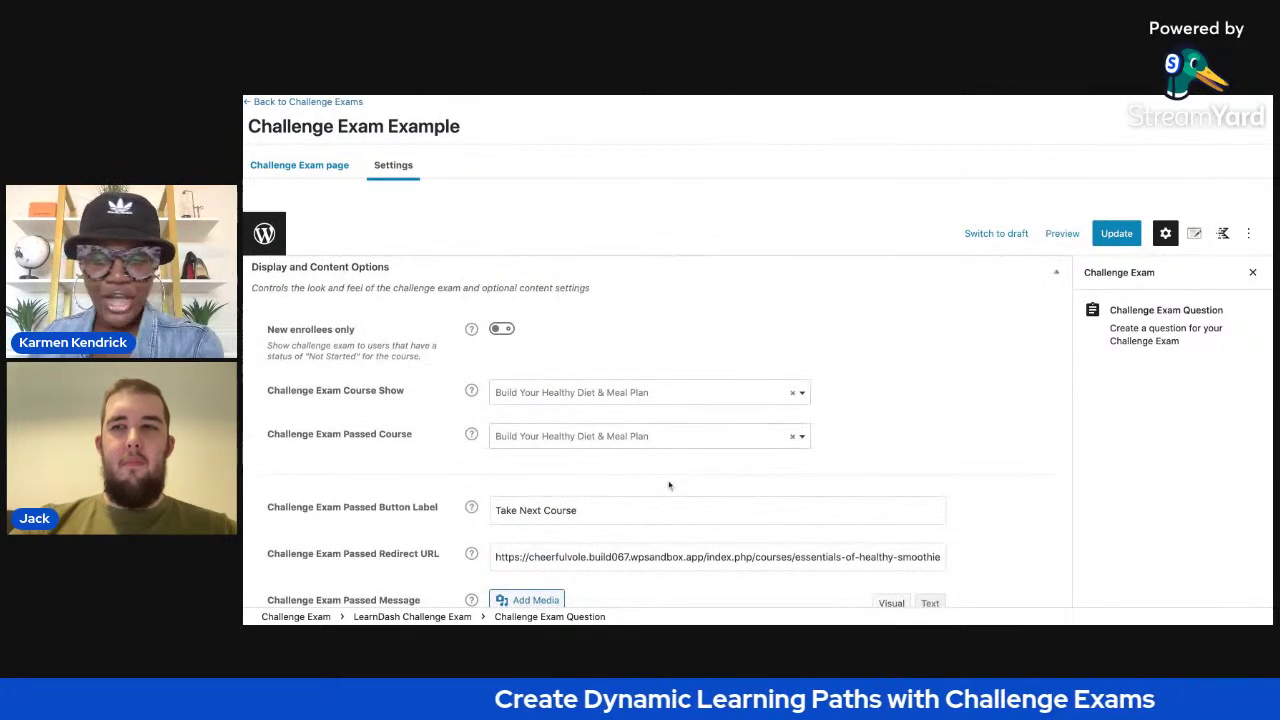
Step: Close the settings sidebar, check the preview options and update the challenge exam
left_click(1252, 273)
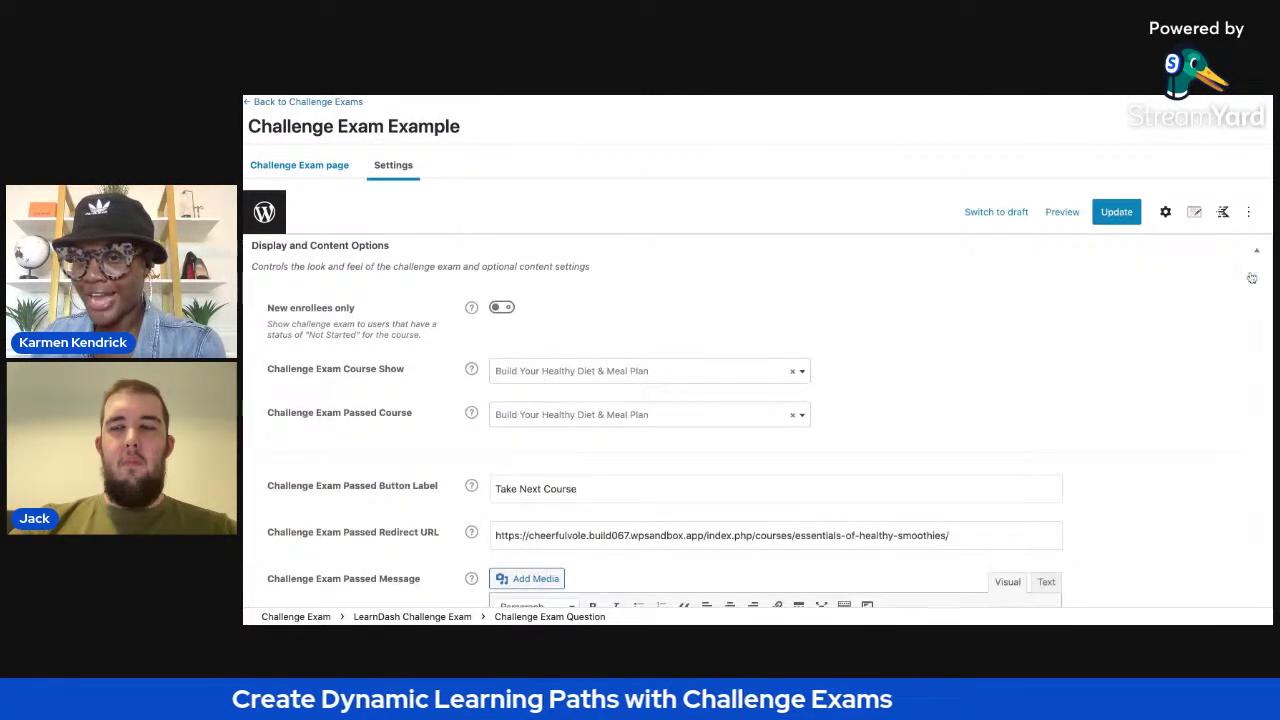
left_click(1062, 212)
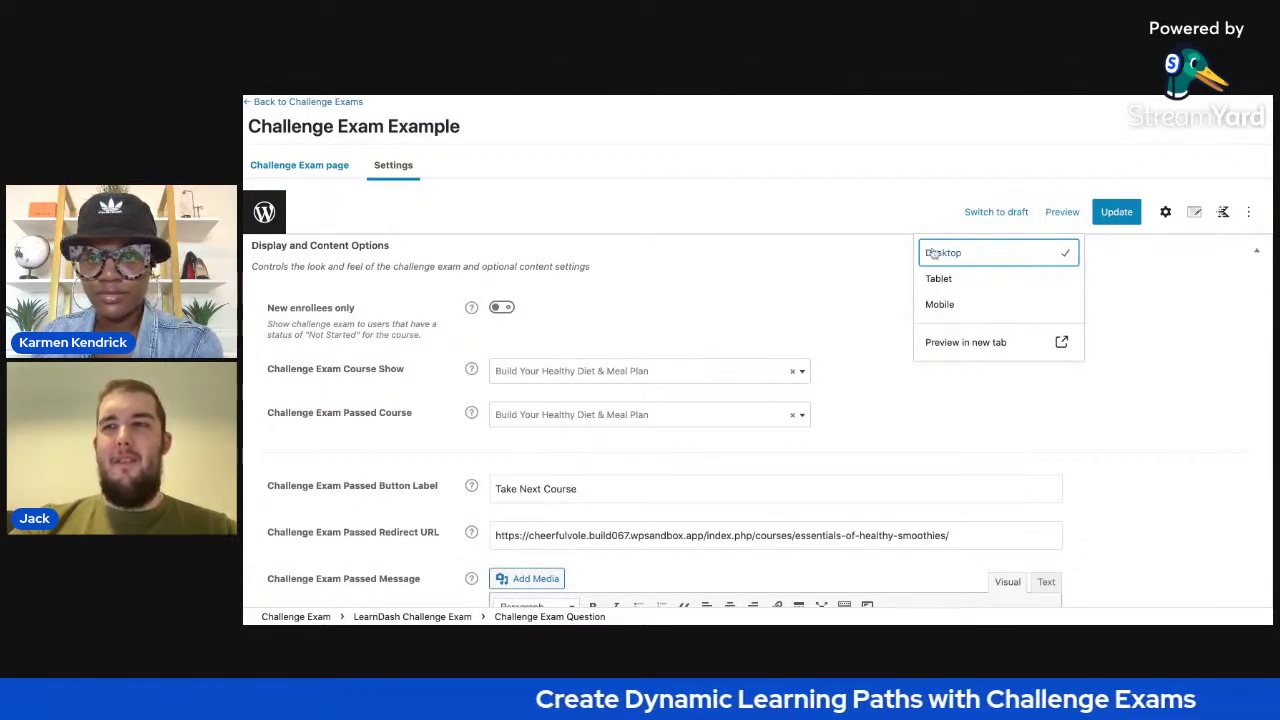
left_click(1060, 214)
left_click(1110, 216)
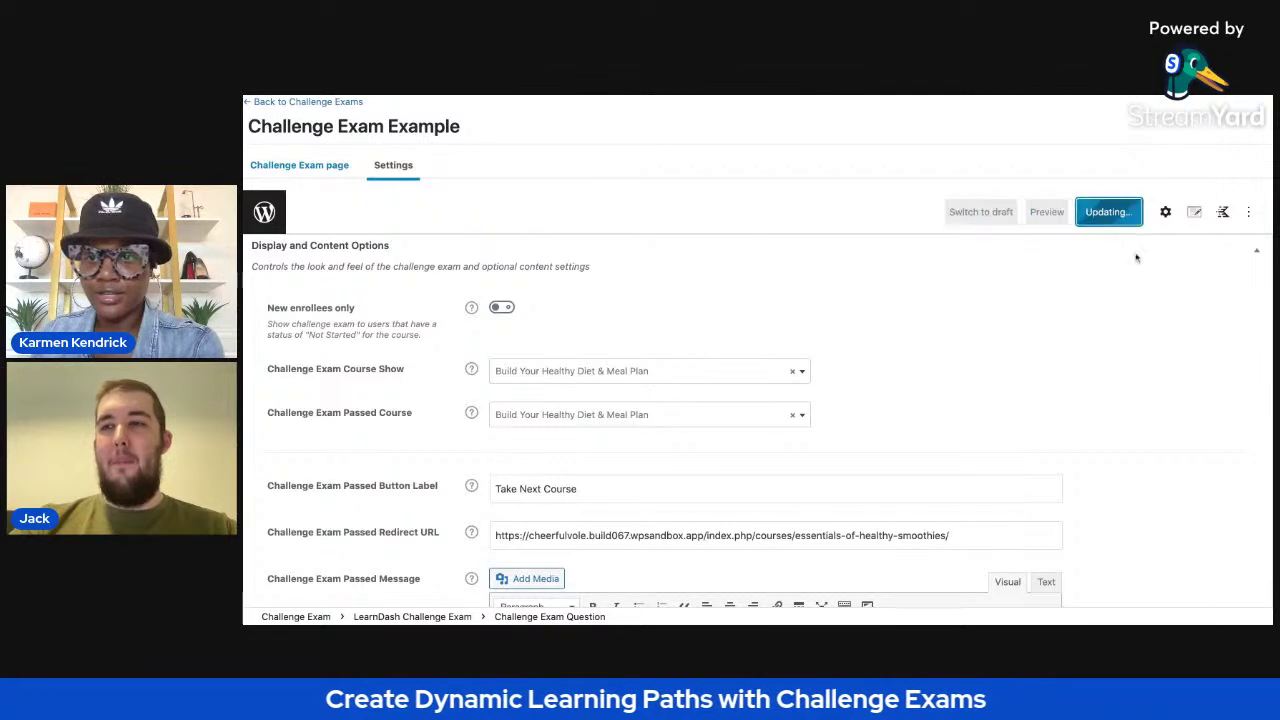